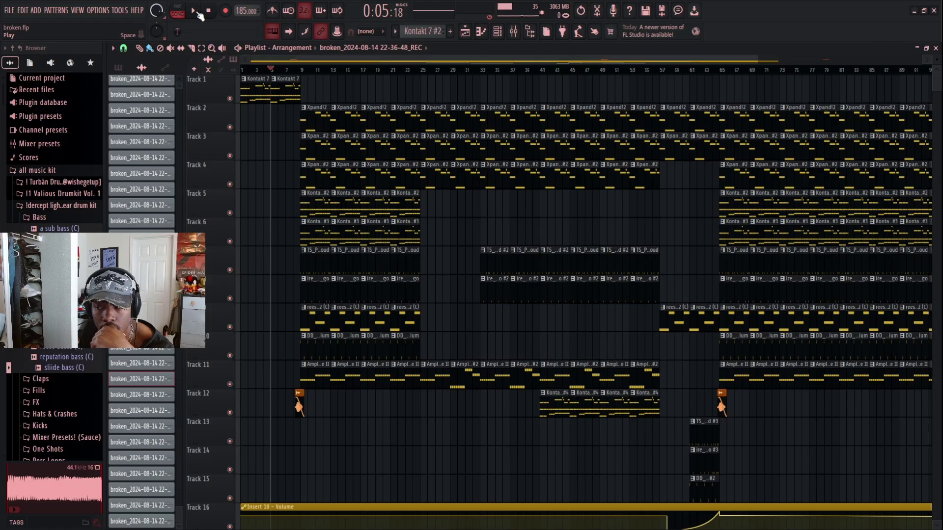
Step: Play the arrangement through the intro and the first full section, and open the channel rack
left_click(194, 11)
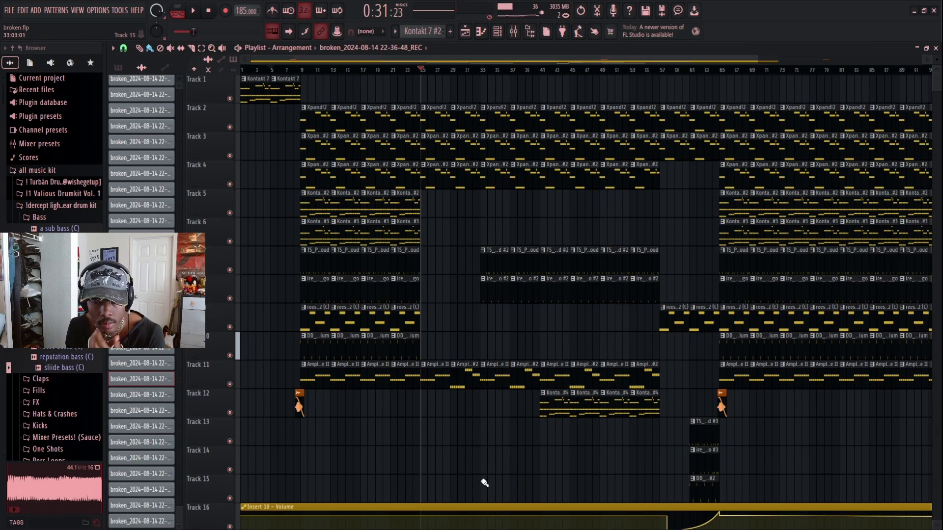
left_click(481, 36)
left_click(481, 37)
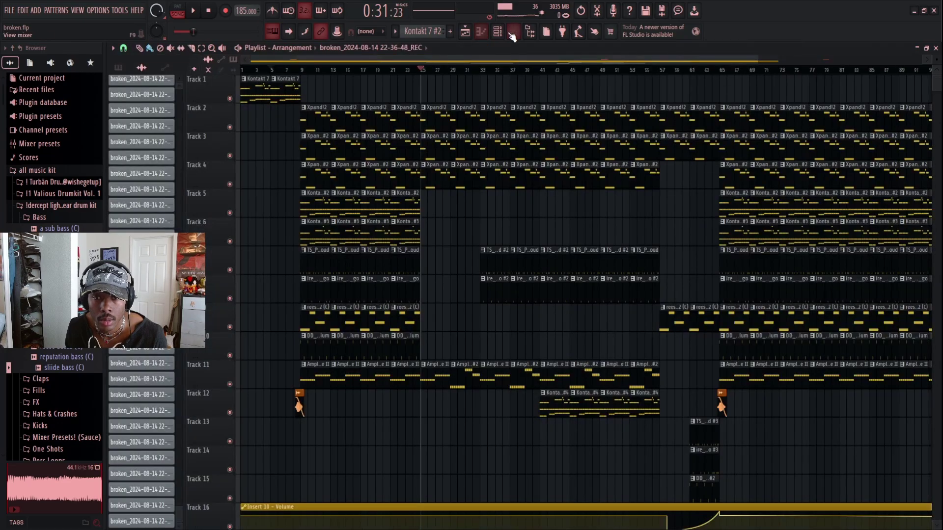
left_click(497, 32)
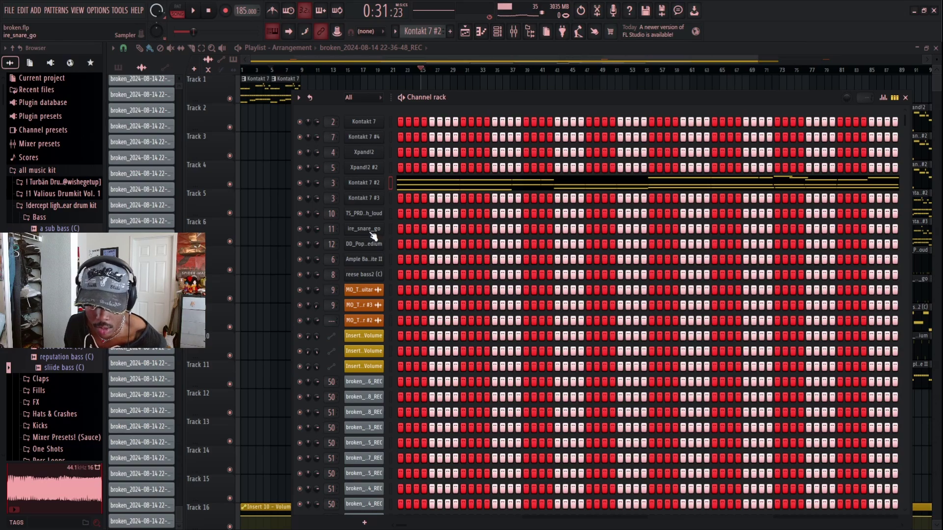
Step: Inspect the Xpand!2 #2 and Kontakt 7 #2 instruments from the channel rack
left_click(363, 167)
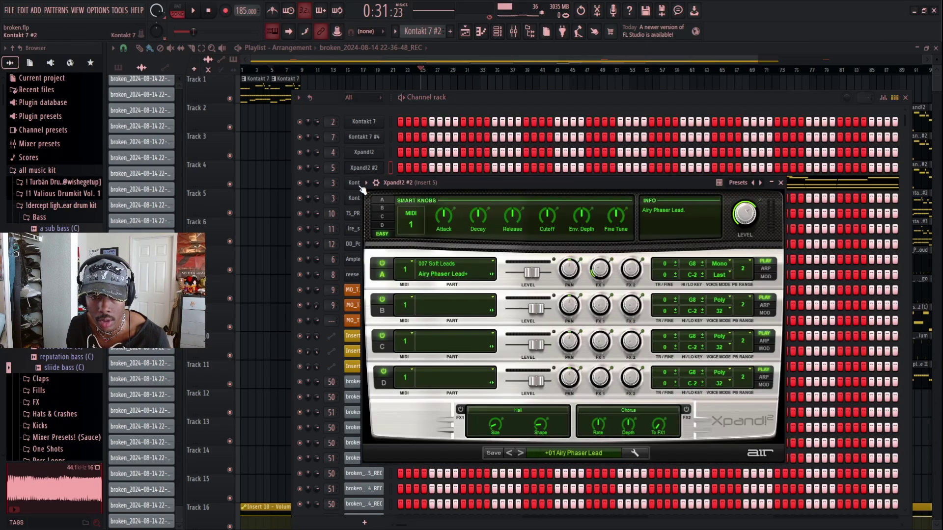
left_click(781, 182)
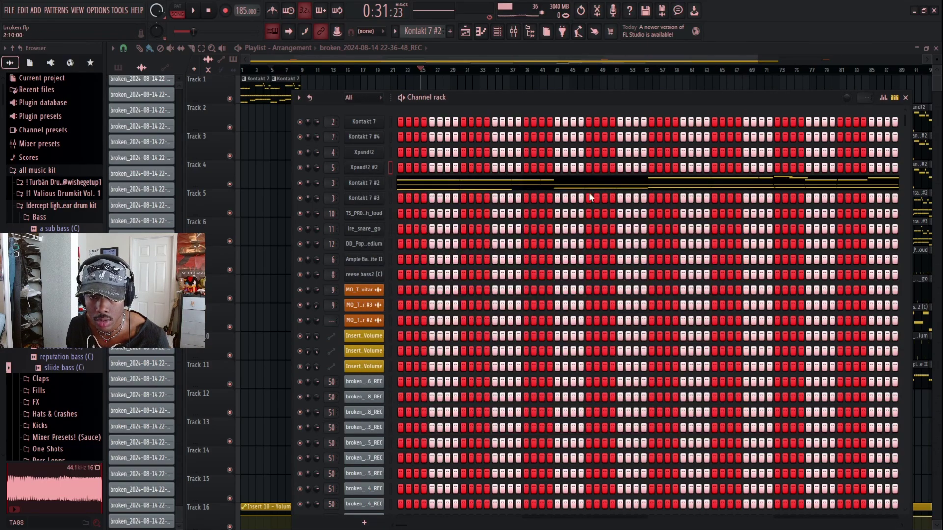
left_click(364, 186)
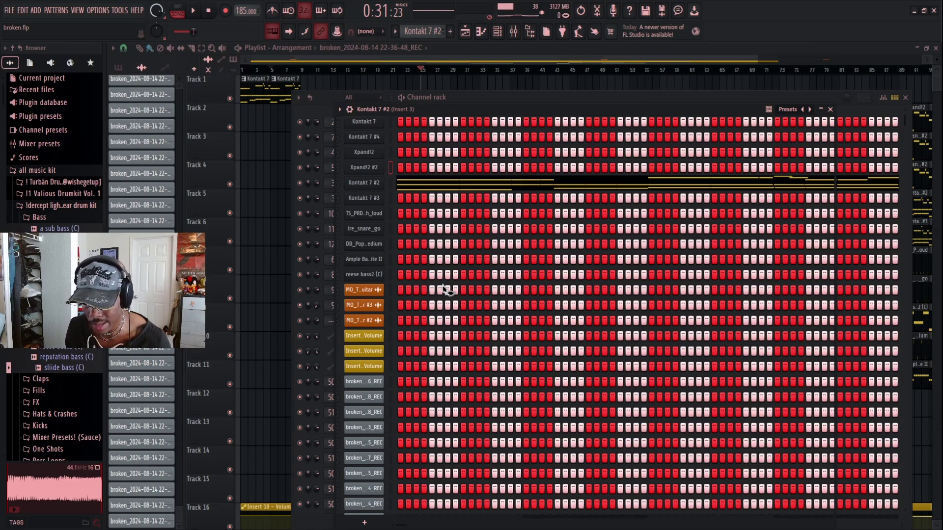
left_click(308, 213)
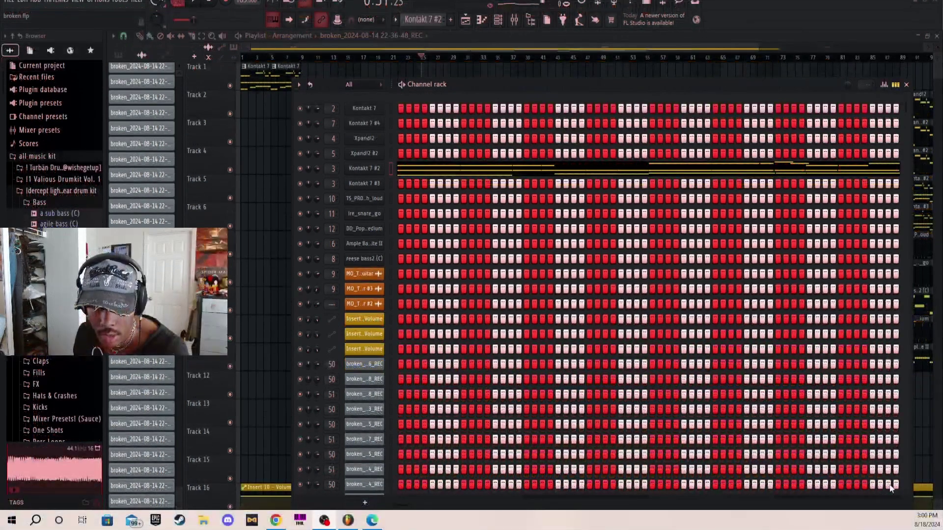
left_click(372, 519)
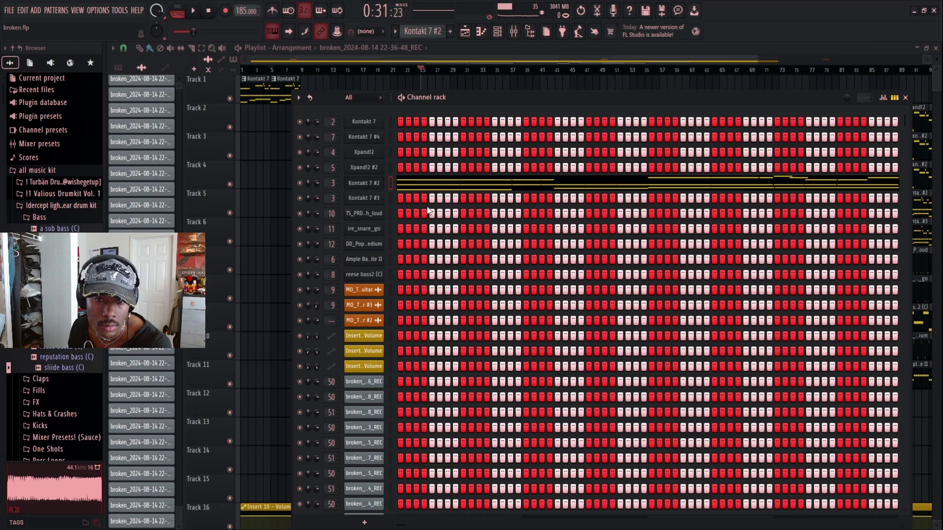
Step: Examine the chord and melody notes of Kontakt 7 #2 in its piano roll
left_click(414, 185)
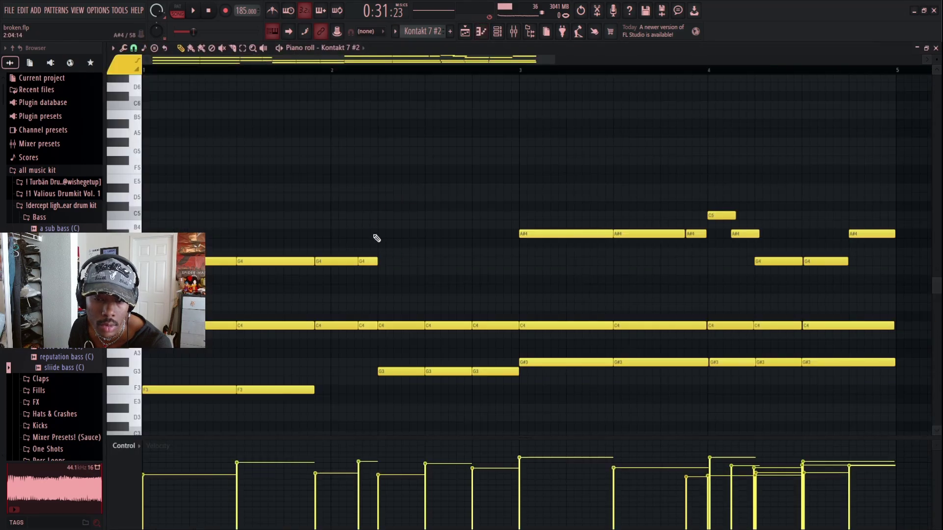
scroll(375, 238, "down", 3)
scroll(423, 131, "up", 4)
scroll(351, 126, "down", 3)
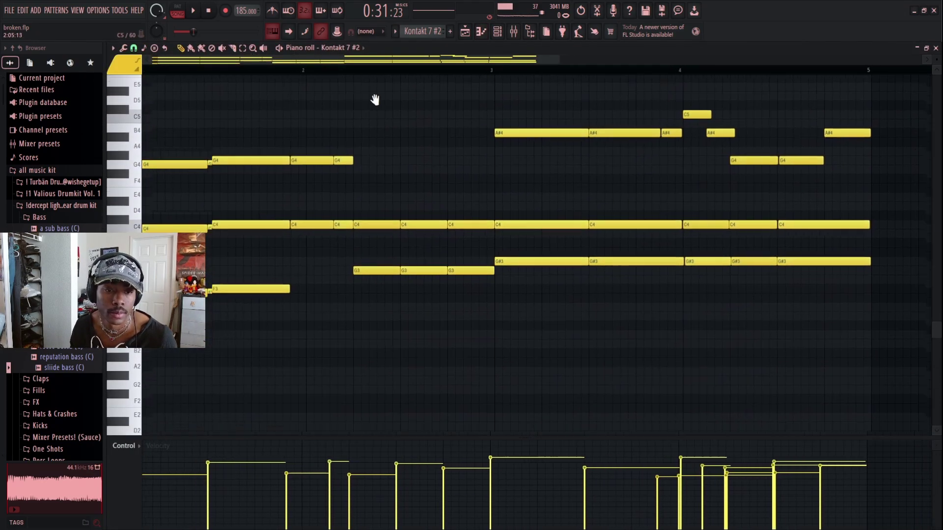
scroll(432, 141, "up", 4)
scroll(465, 269, "down", 3)
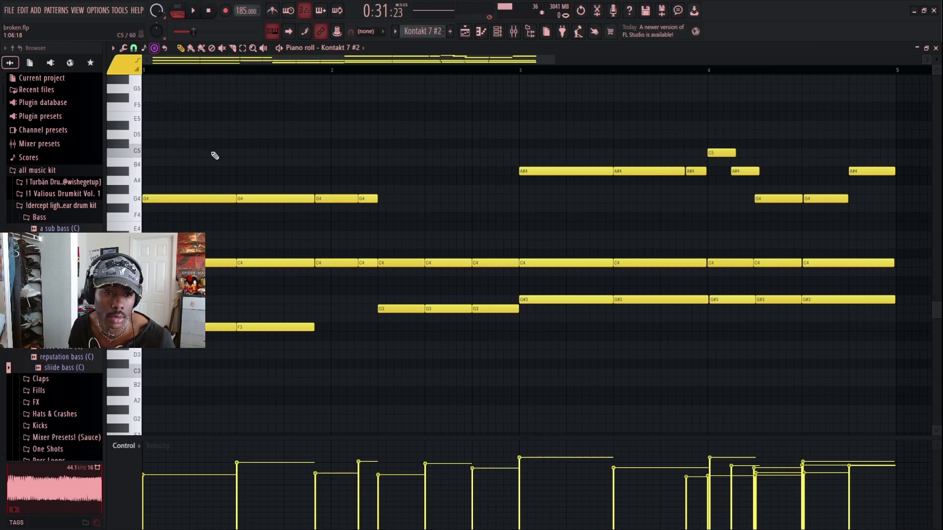
left_click(150, 216)
key("ctrl+z")
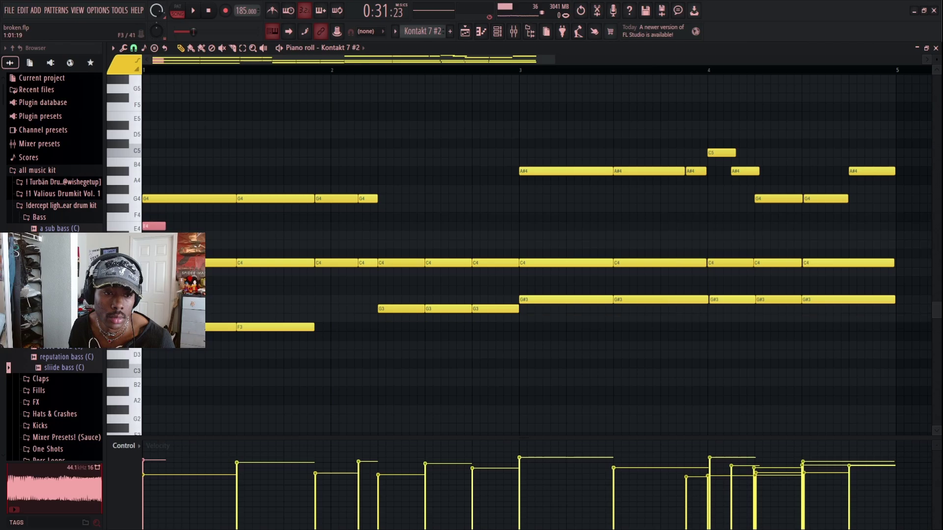
left_click(153, 48)
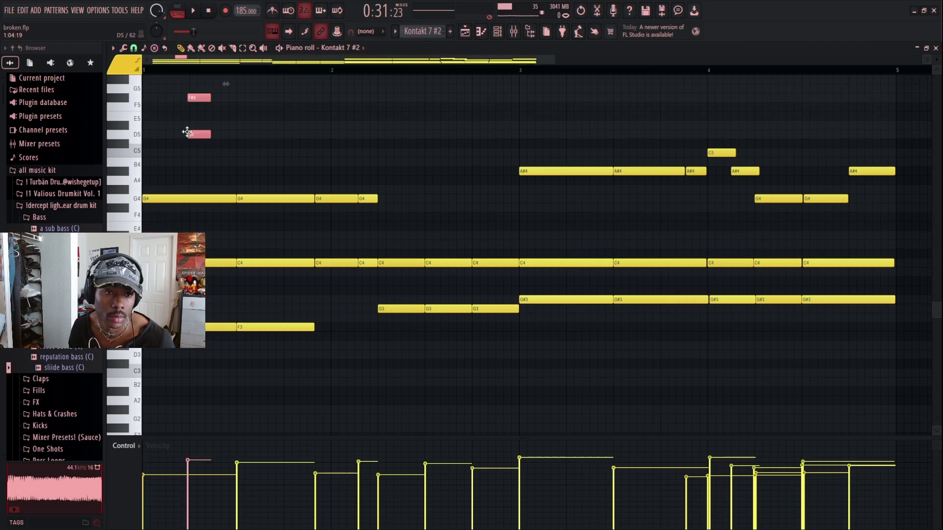
left_click(150, 226)
key("ctrl+z")
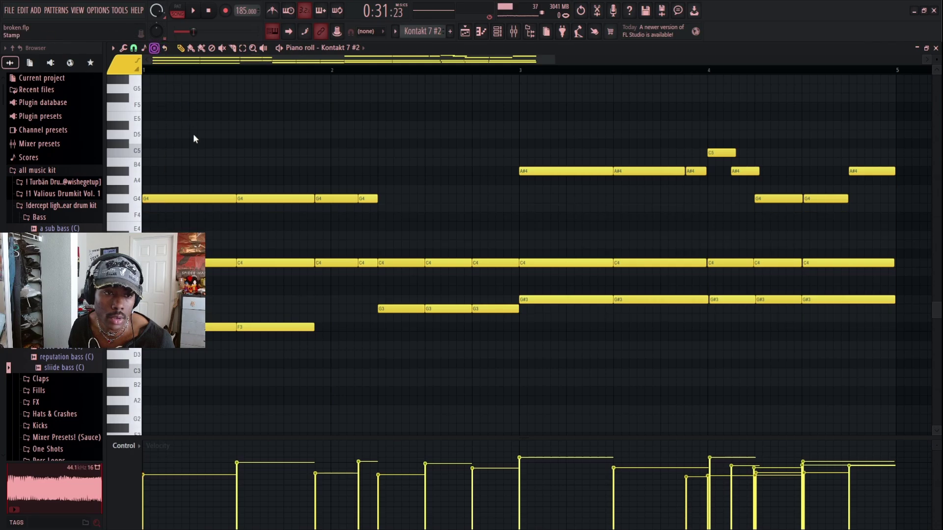
left_click(150, 199)
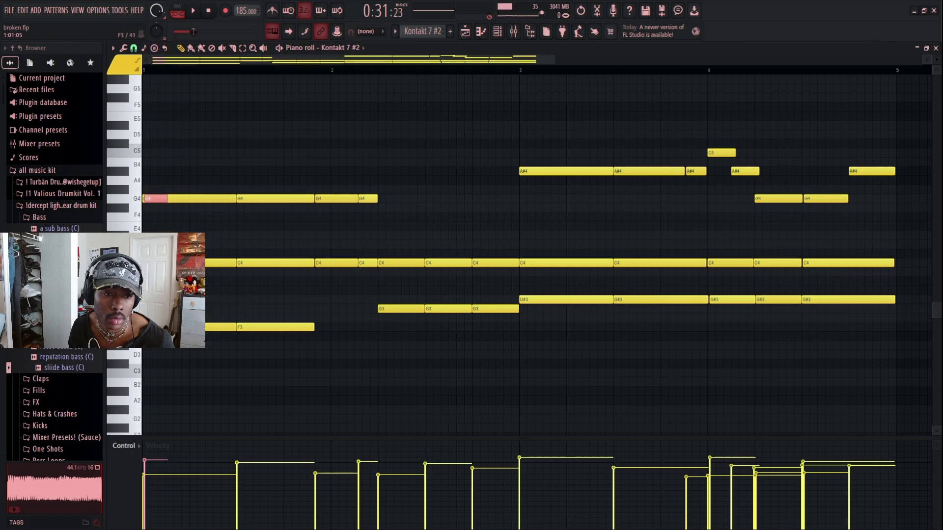
left_click_drag(150, 328, 225, 163)
scroll(244, 145, "down", 1)
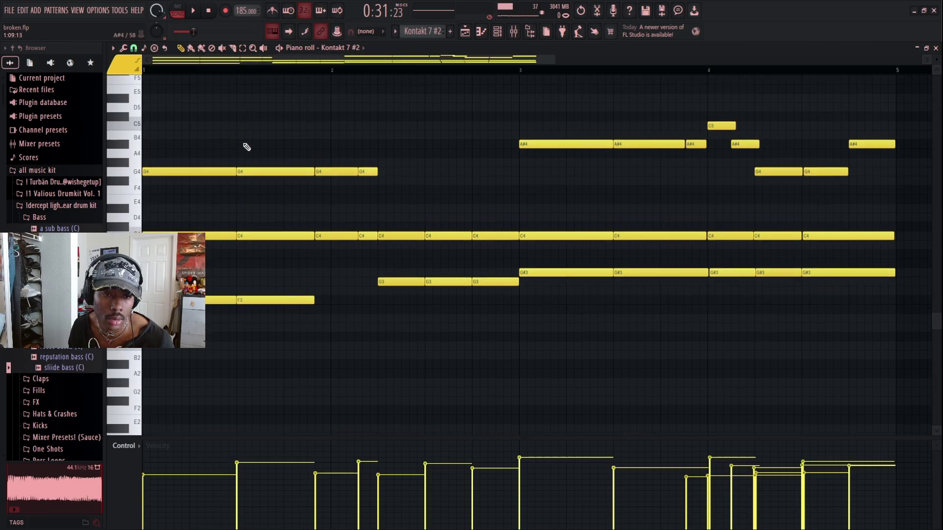
Step: Solo Track 1 in the playlist and return playback to the start of the arrangement
scroll(246, 149, "up", 3)
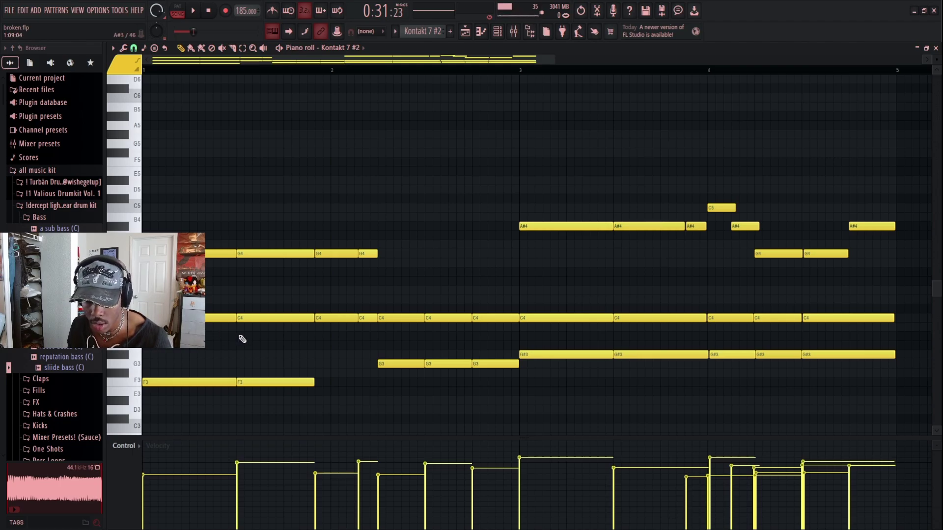
left_click(465, 31)
left_click(229, 99)
left_click(229, 127)
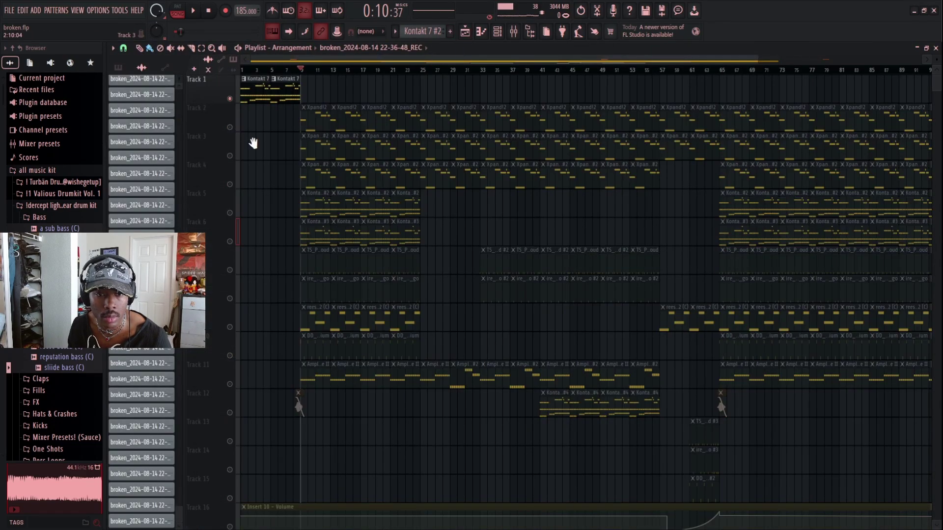
left_click_drag(302, 70, 264, 70)
key("space")
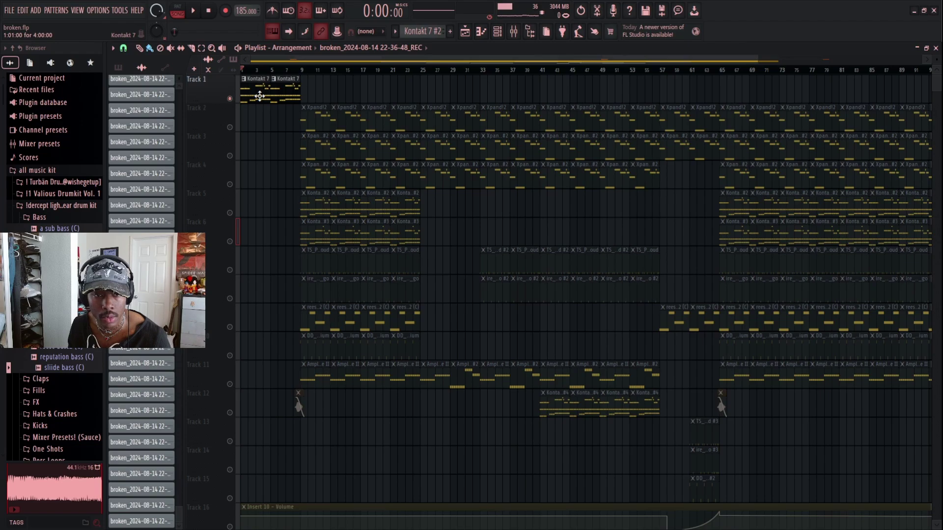
Step: Examine the notes of Track 1's Kontakt 7 pattern in the piano roll, and return to the playlist
double_click(259, 96)
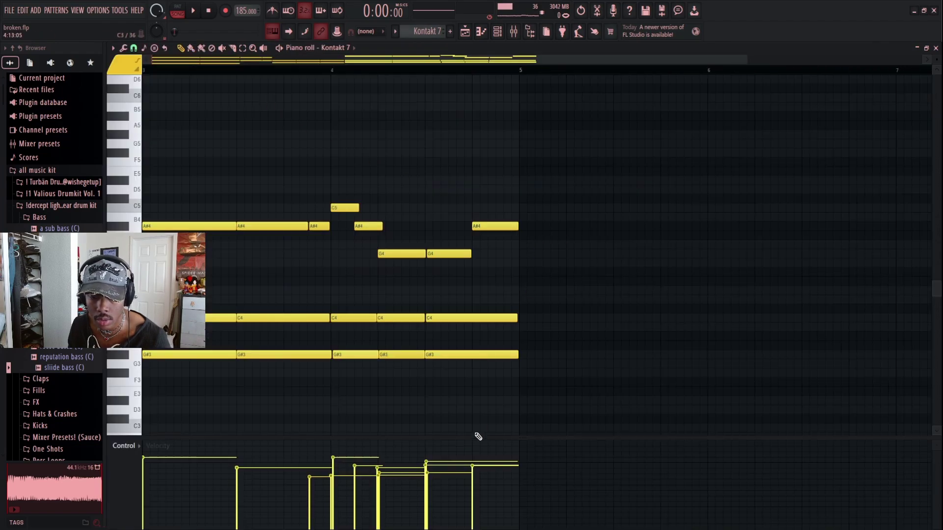
left_click(476, 70)
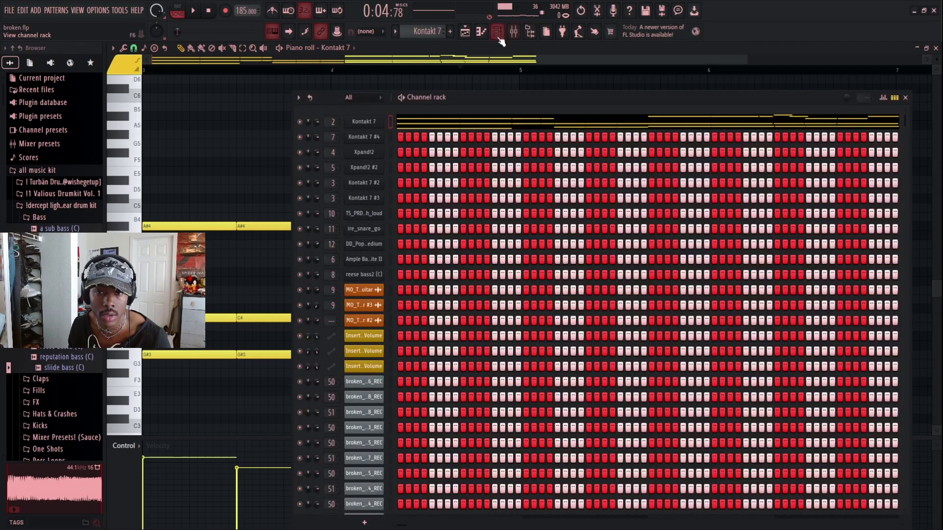
left_click(497, 31)
left_click(464, 31)
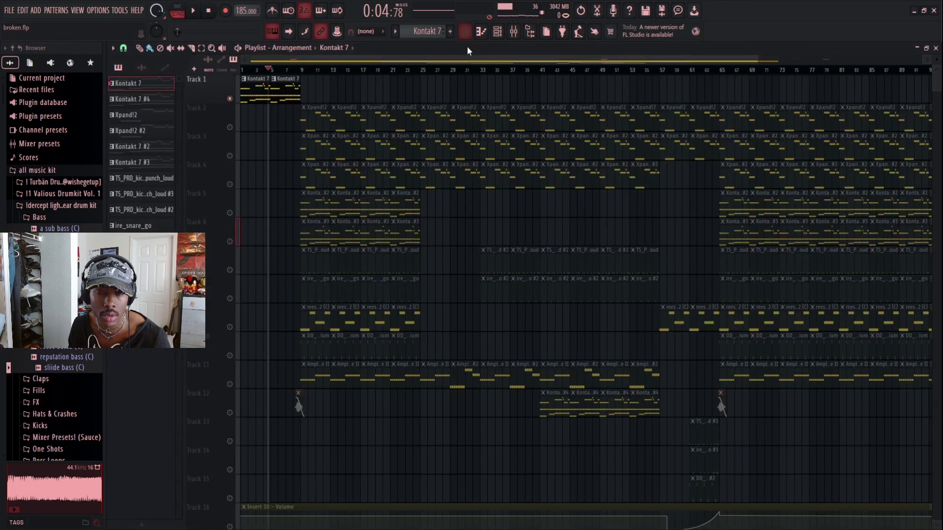
Step: Play the soloed Track 1 intro from the start and check its Kontakt 7 channel in the channel rack
left_click(246, 73)
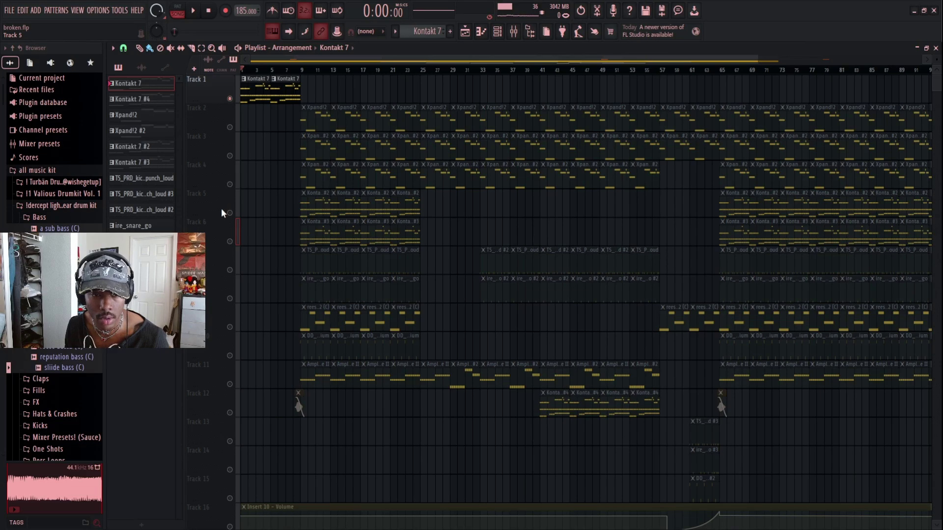
key("space")
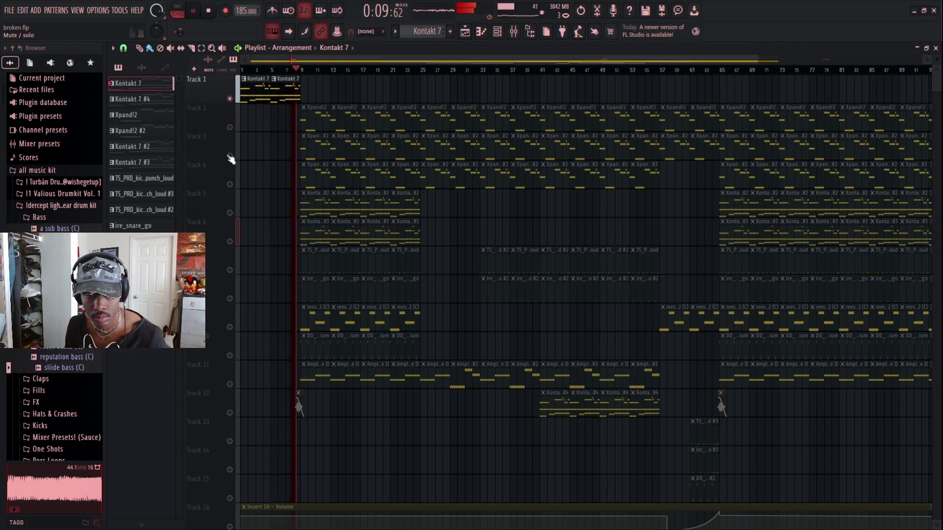
key("space")
left_click(497, 31)
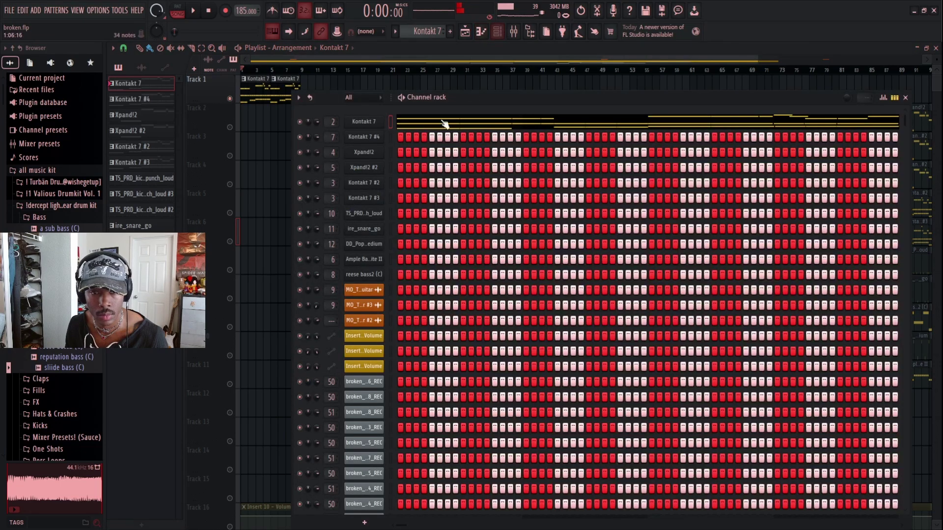
left_click(497, 32)
Step: Open the mixer and inspect the Guitar Rig 7 effect on Insert 2
left_click(514, 31)
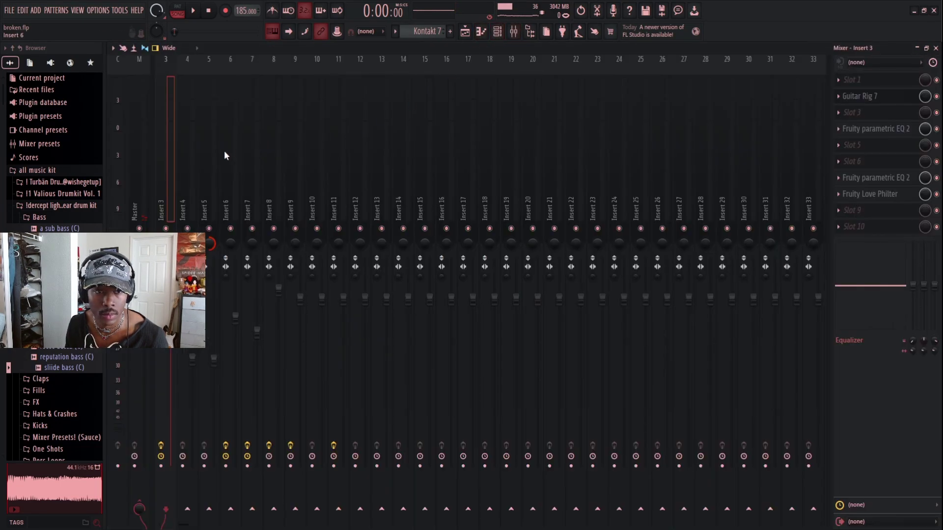
scroll(224, 151, "up", 2)
left_click(194, 130)
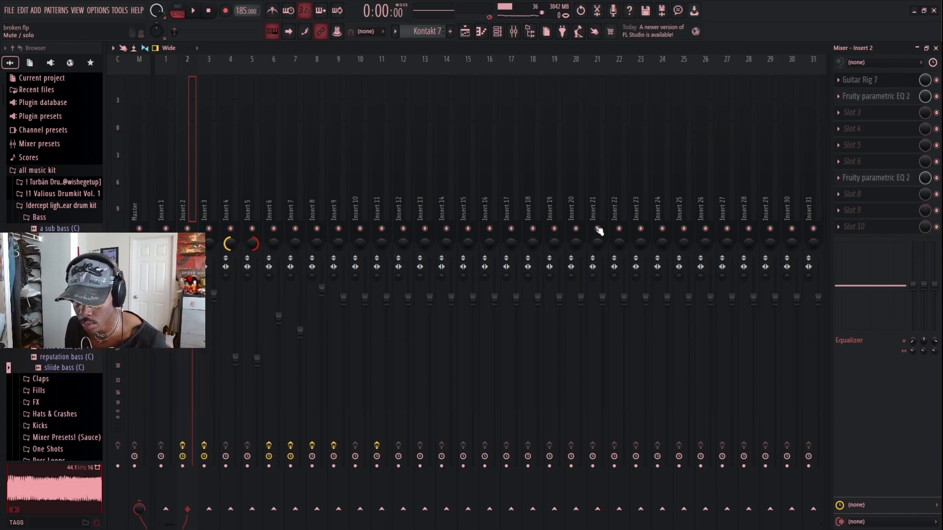
left_click(864, 82)
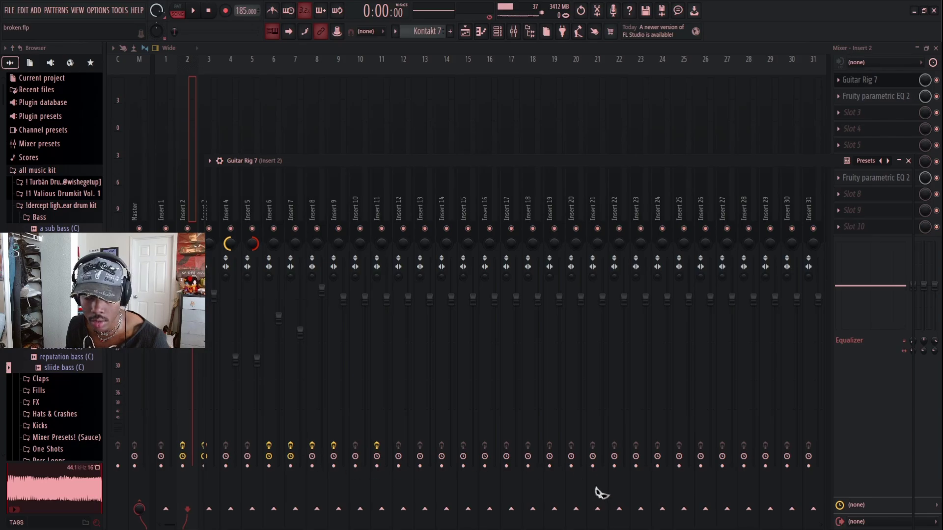
left_click_drag(683, 161, 664, 100)
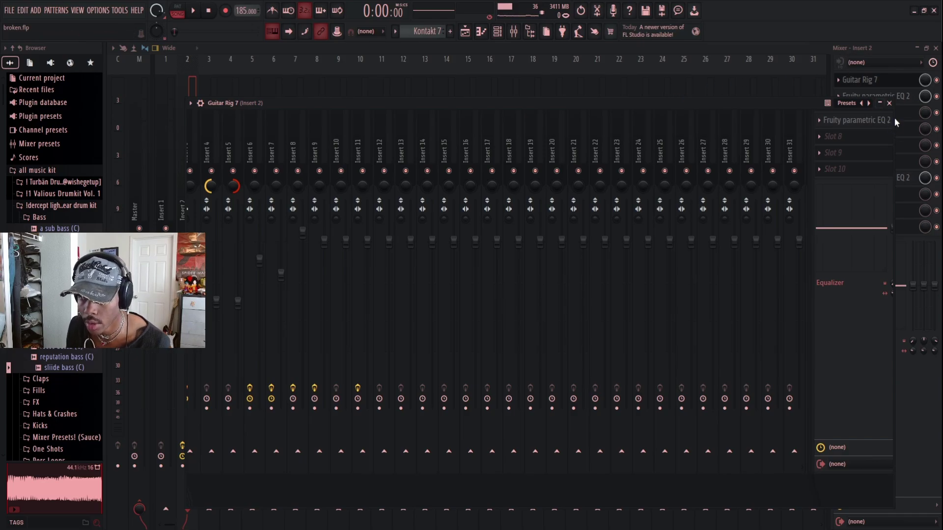
left_click(889, 104)
Step: Inspect both Fruity parametric EQ 2 effects on Insert 2, and close the EQ windows and the mixer
left_click(874, 96)
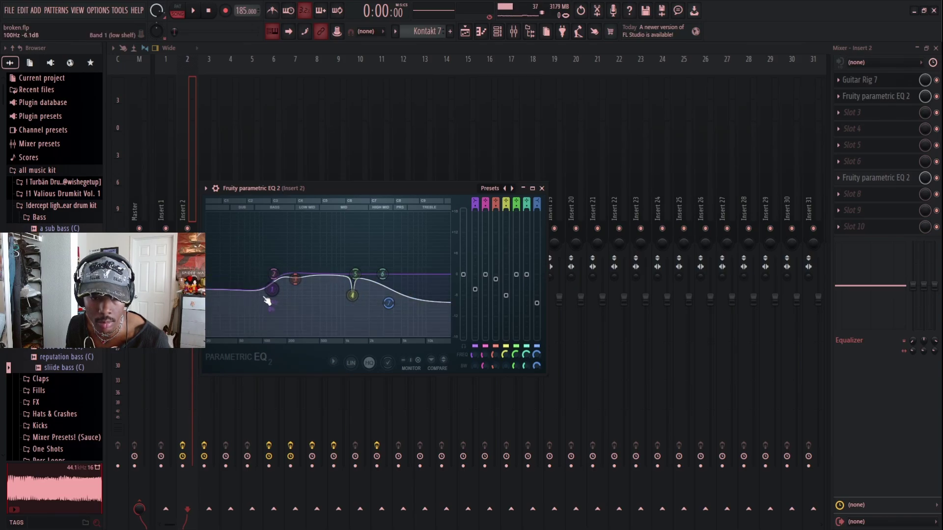
left_click(879, 181)
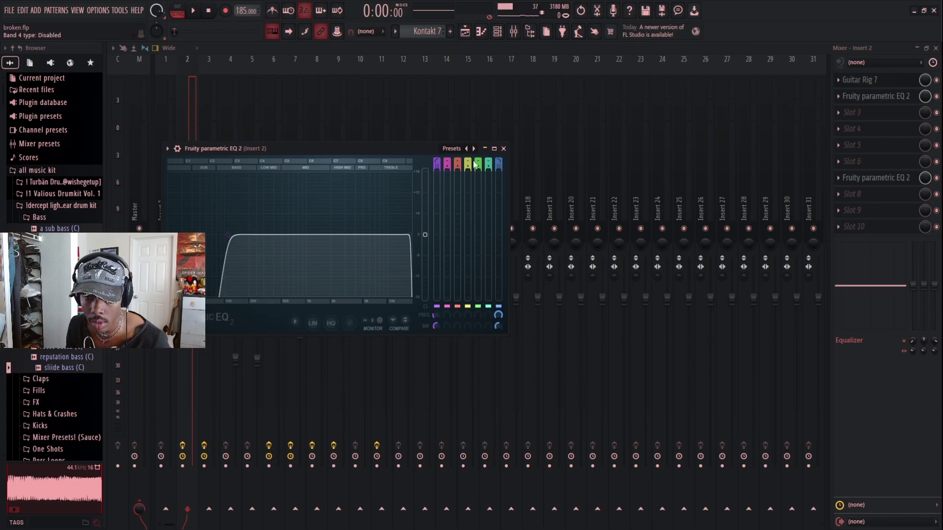
left_click(503, 149)
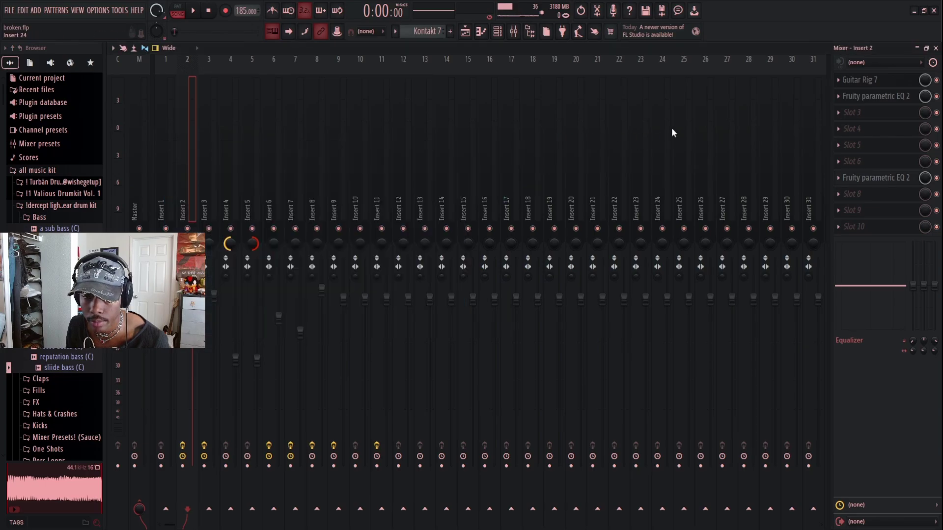
left_click(935, 48)
left_click(542, 189)
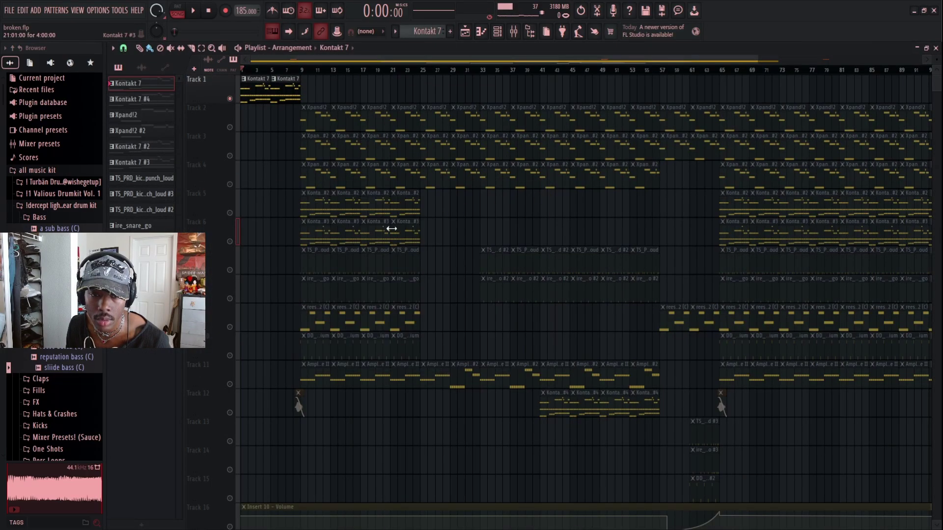
Step: Unmute Track 2 and mute Track 1 so only the Xpand!2 clips are active
left_click(230, 127)
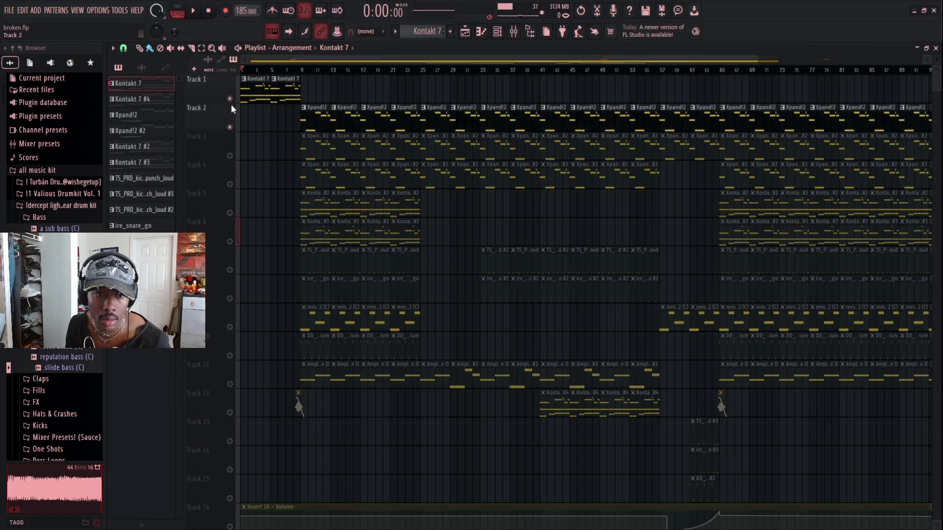
left_click(230, 99)
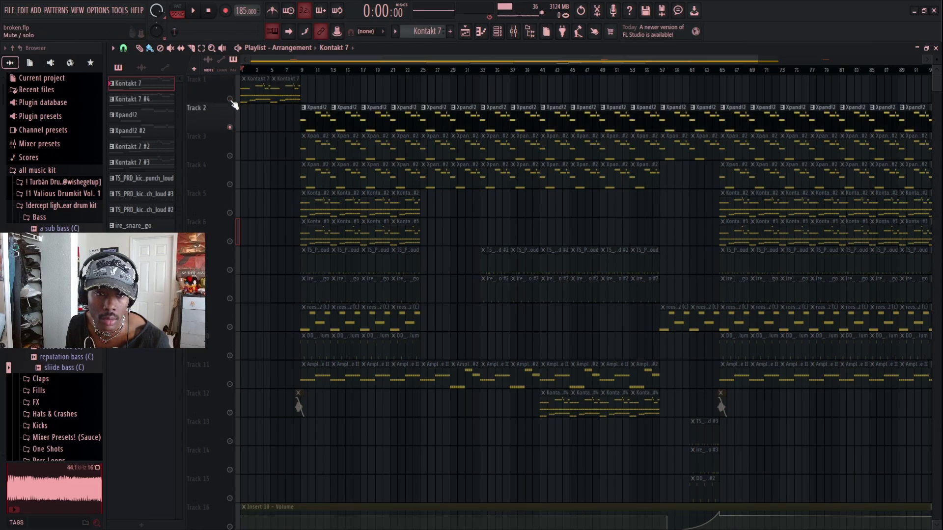
Step: Mute Track 2, unmute Track 5 and select its Kontakt 7 #2 clip as the active pattern
left_click(230, 127)
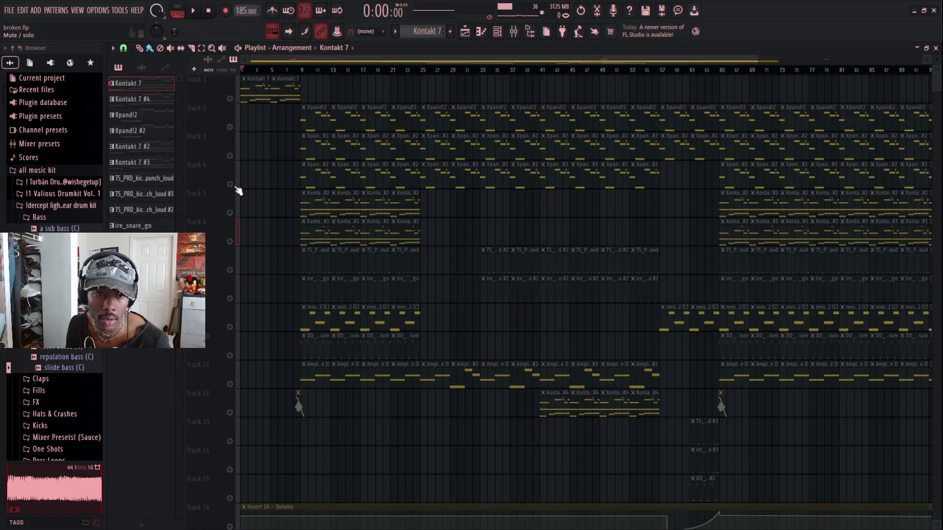
left_click(231, 213)
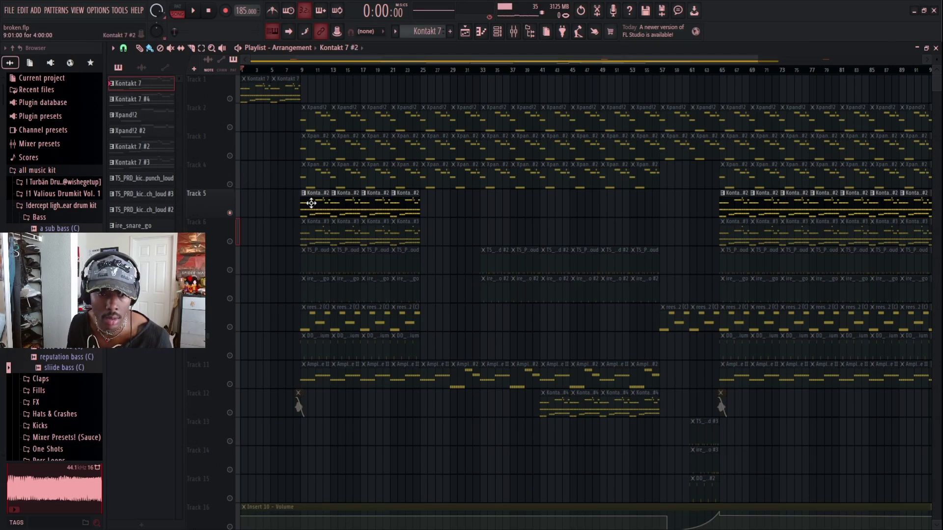
left_click(305, 195)
Step: Check the Kontakt 7 #2 channel in the channel rack and play the soloed Track 5 from bar 9
left_click(300, 72)
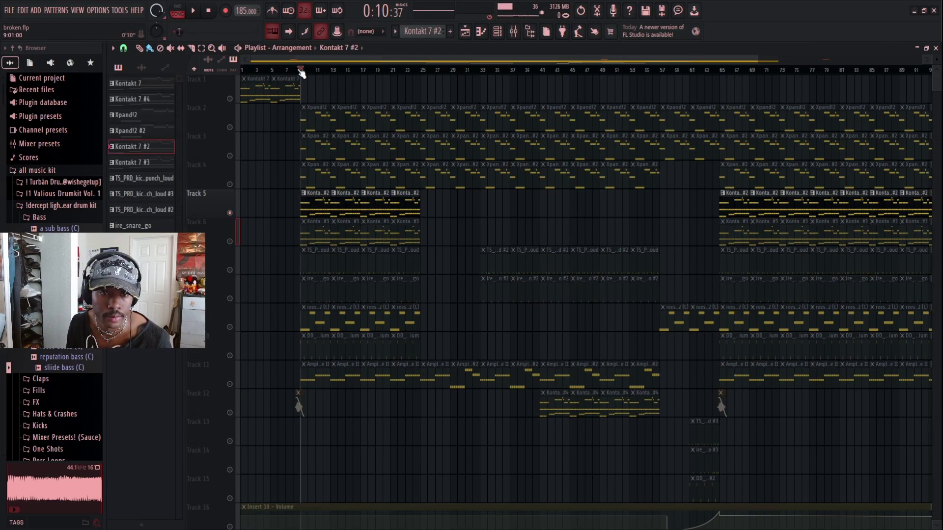
left_click(498, 32)
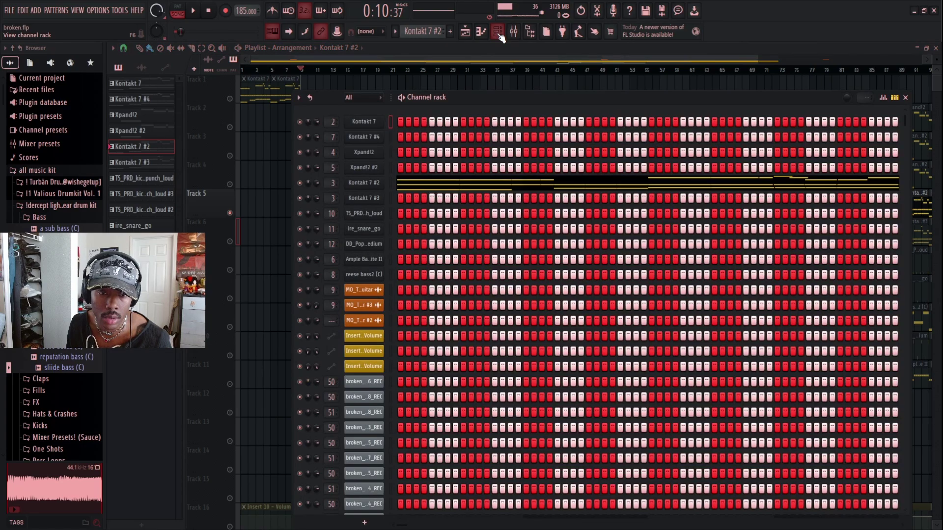
left_click(498, 33)
key("space")
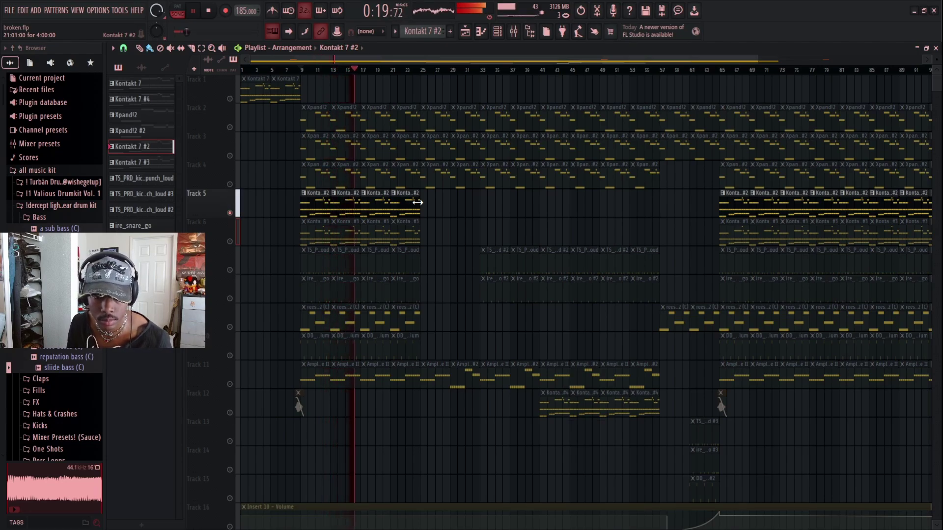
key("space")
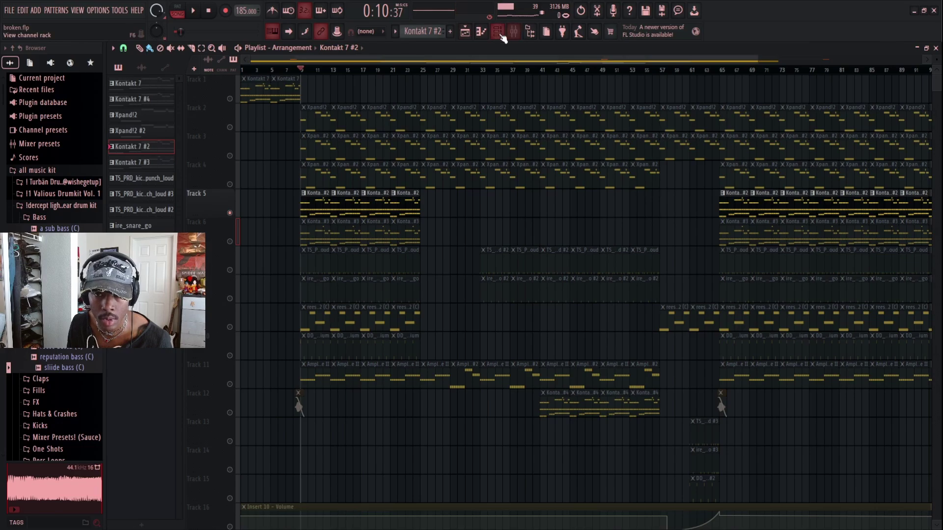
Step: Open the mixer and inspect the Guitar Rig 7 effect on Insert 3
left_click(501, 37)
left_click(499, 34)
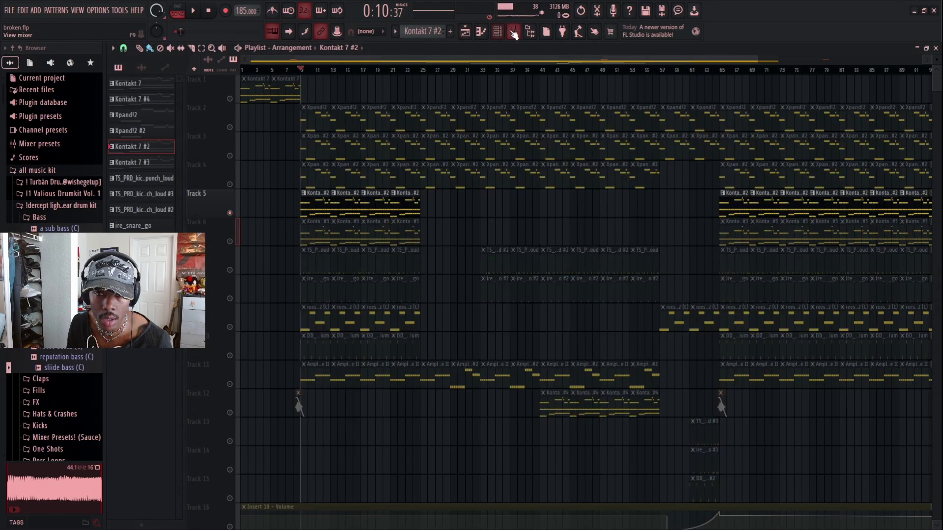
left_click(513, 34)
left_click(205, 125)
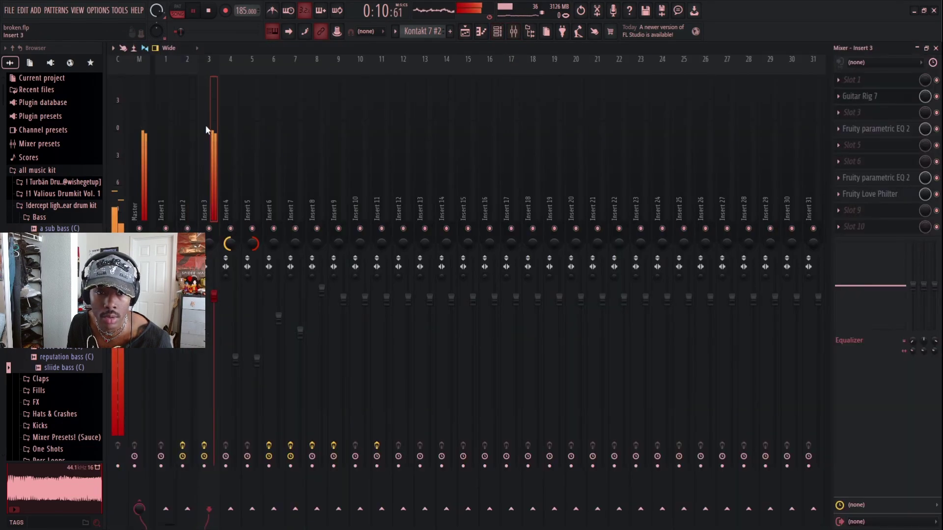
left_click(860, 99)
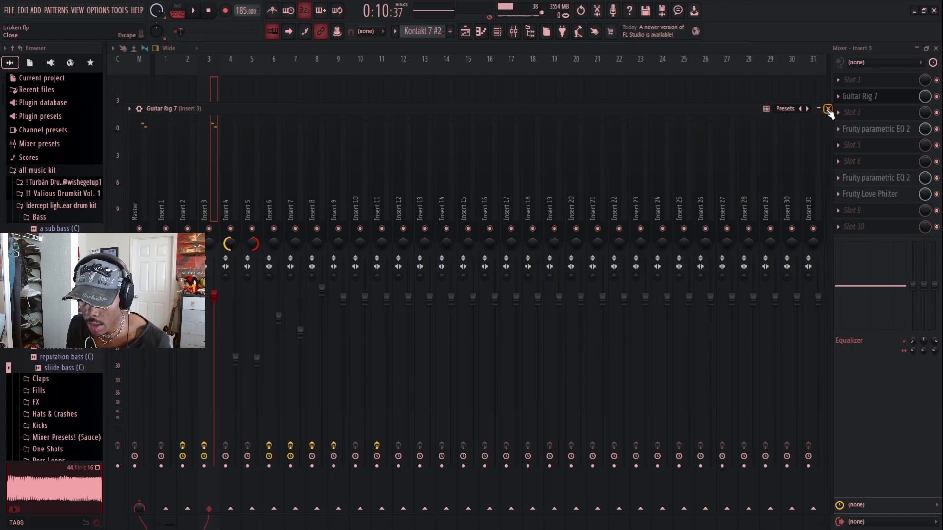
left_click(828, 109)
Step: Inspect both Fruity parametric EQ 2 effects and Fruity Love Philter on Insert 3, and close the mixer and plugin windows
left_click(864, 129)
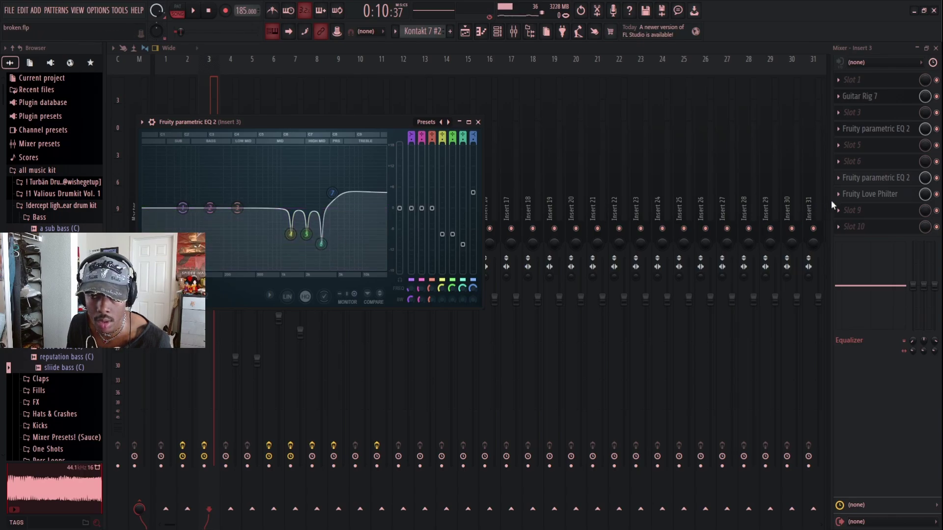
left_click(865, 179)
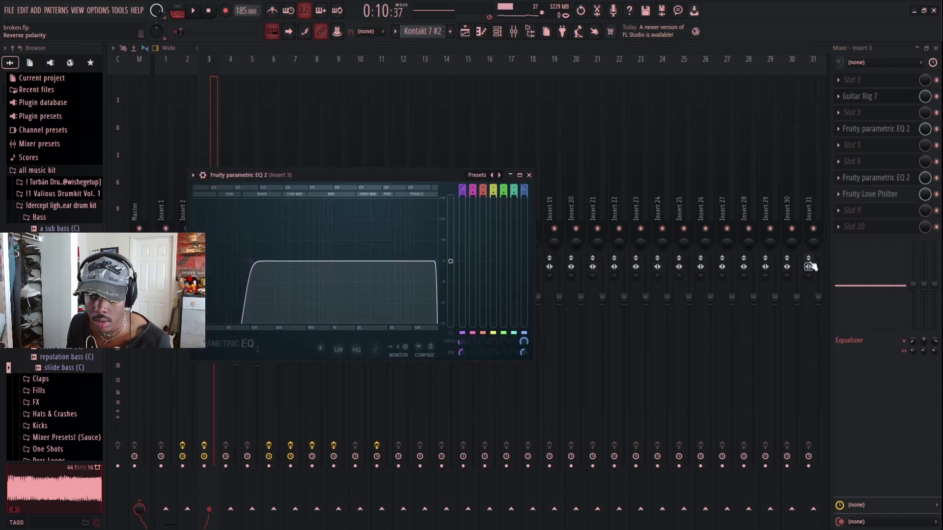
left_click(868, 194)
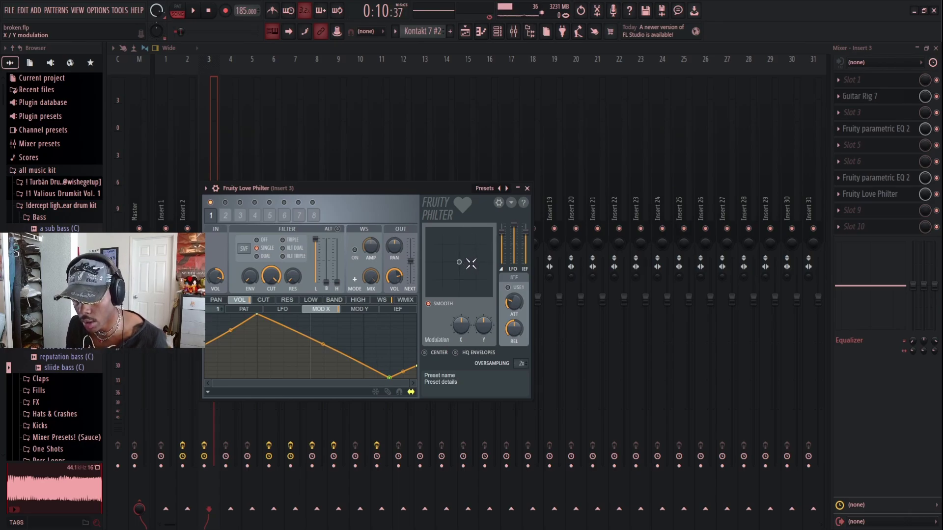
left_click(529, 189)
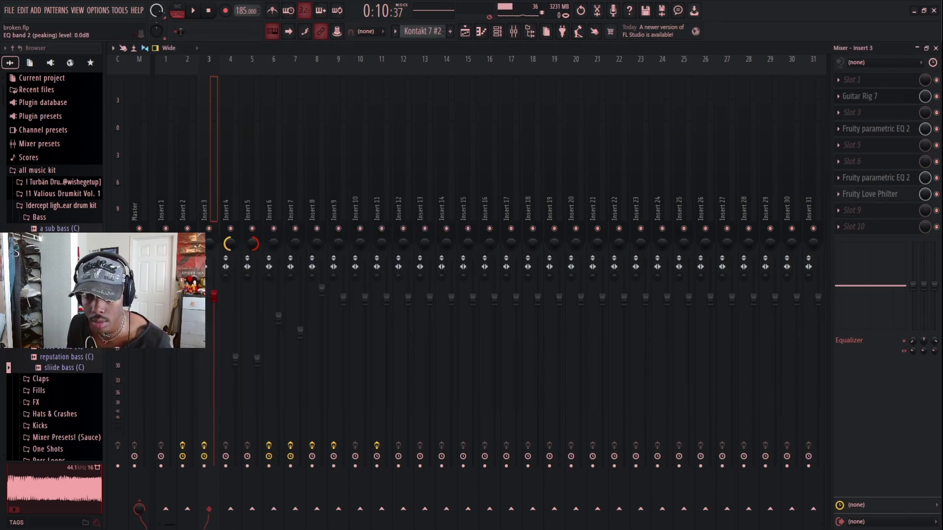
left_click(935, 48)
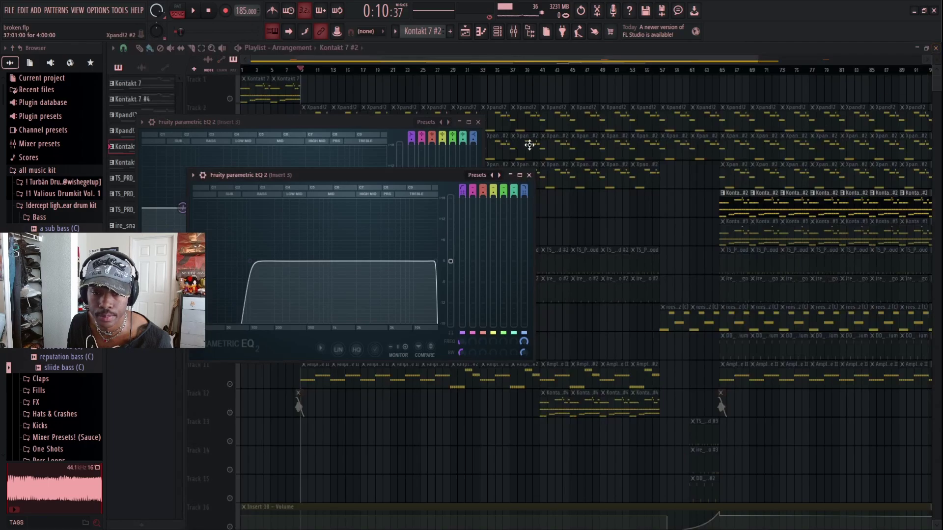
left_click(478, 121)
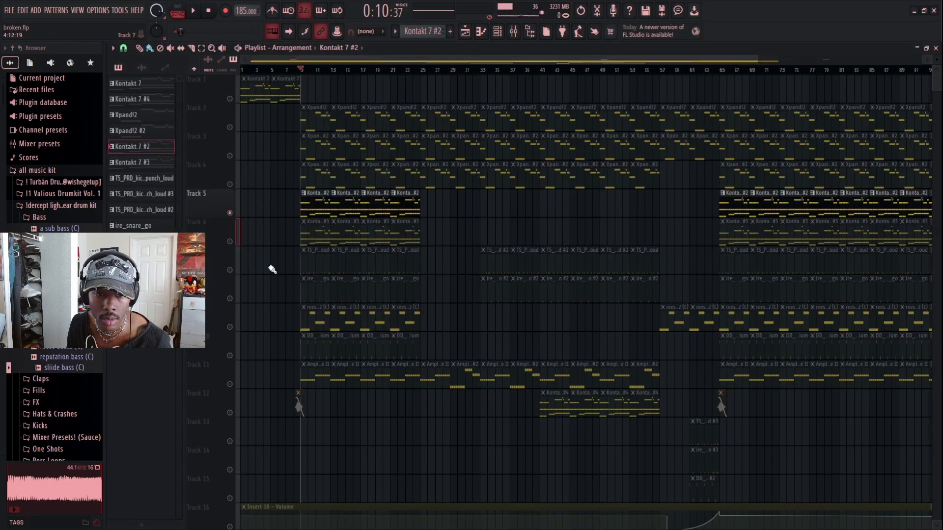
Step: Mute Track 5, unmute Track 6 and play its Kontakt 7 #3 clips alone from bar 9
left_click(230, 213)
left_click(230, 241)
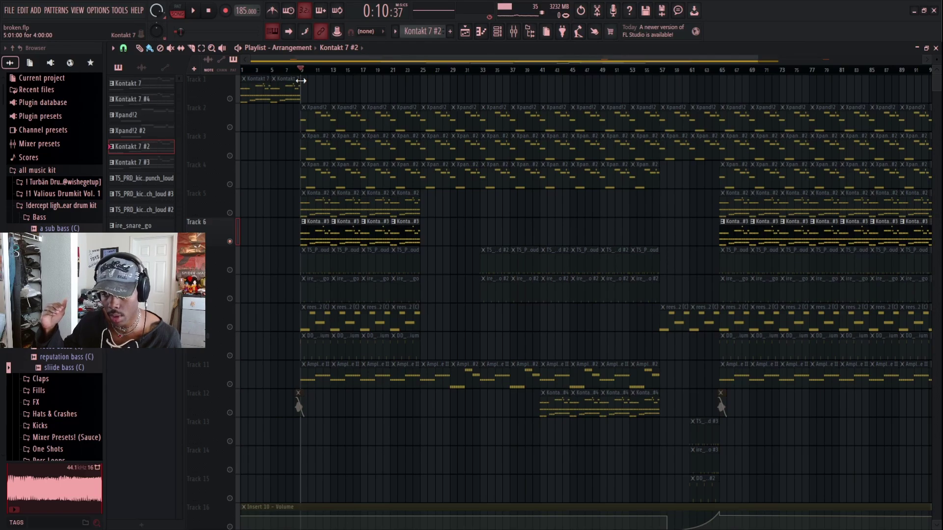
key("space")
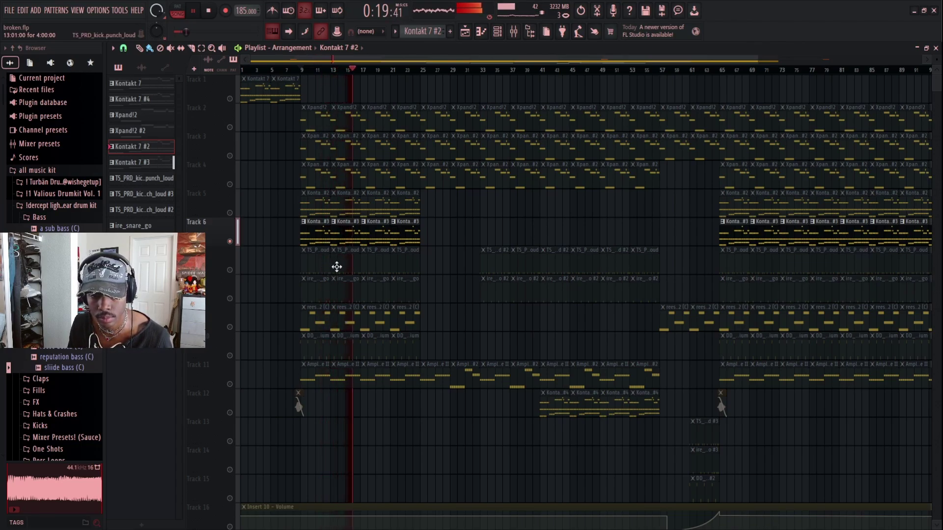
key("space")
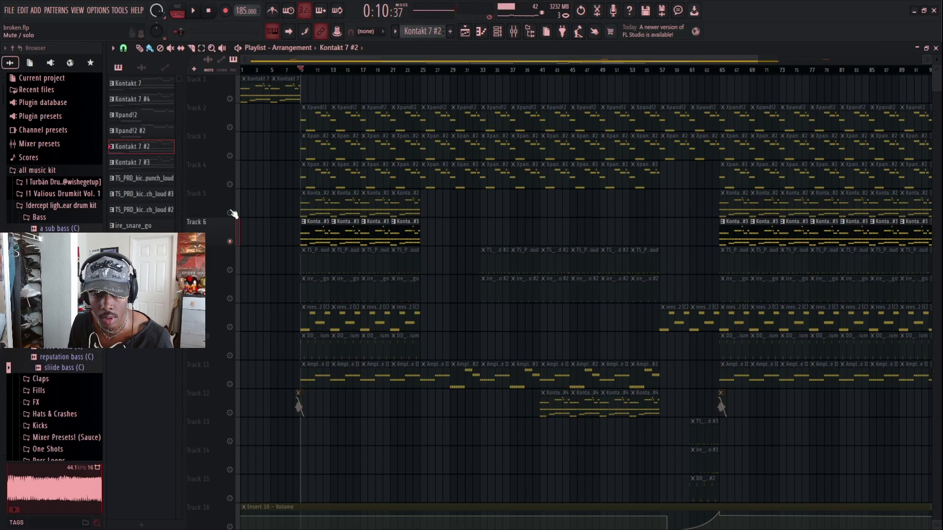
Step: Unmute Track 5 alongside Track 6, play both together from bar 9, and mute both tracks
left_click(231, 212)
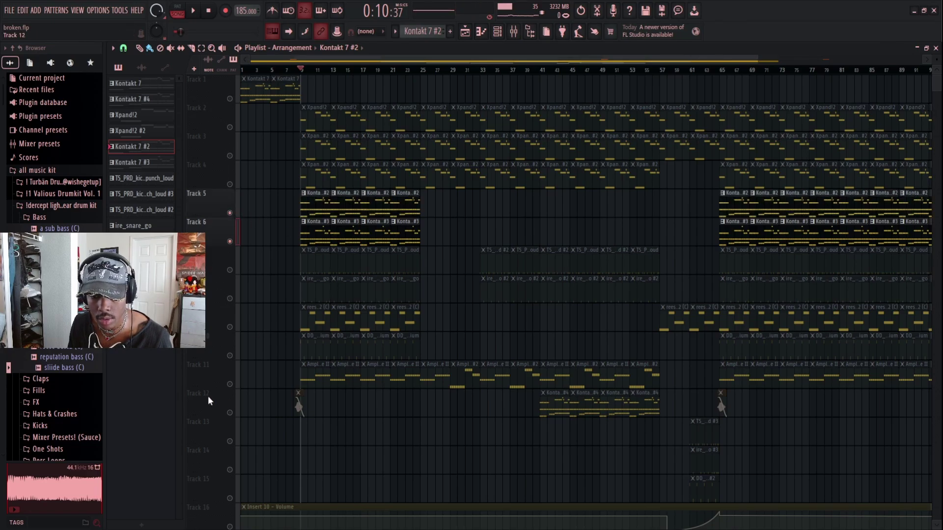
key("space")
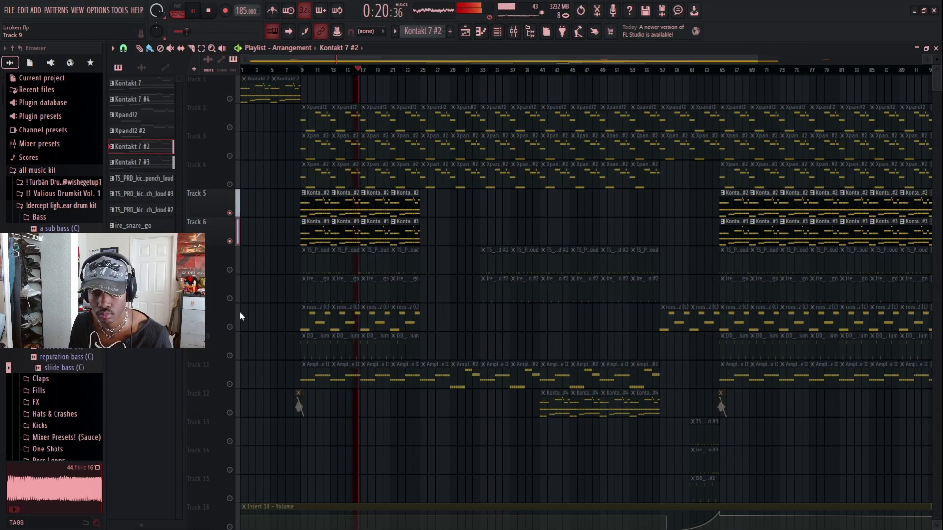
key("space")
left_click(229, 241)
left_click(229, 226)
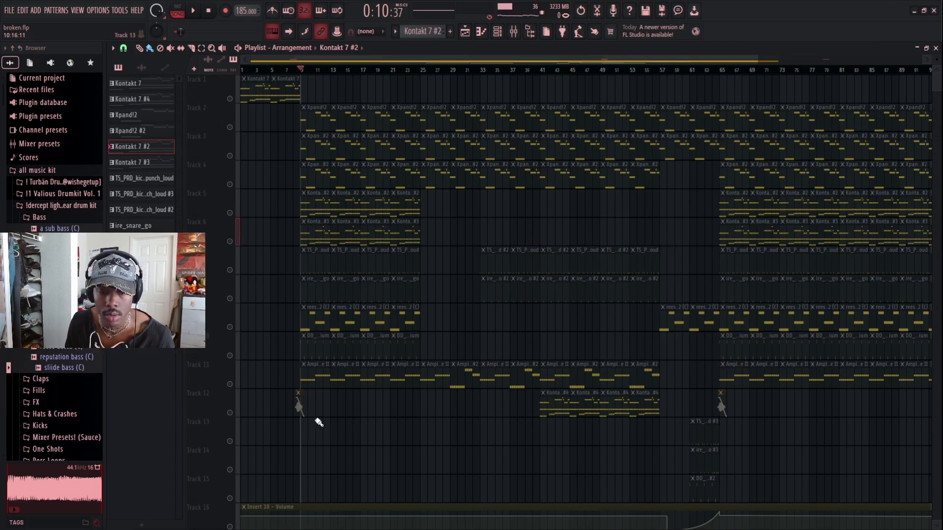
Step: Unmute Track 12 and play its Kontakt 7 #4 clips from just before bar 41
left_click(206, 403)
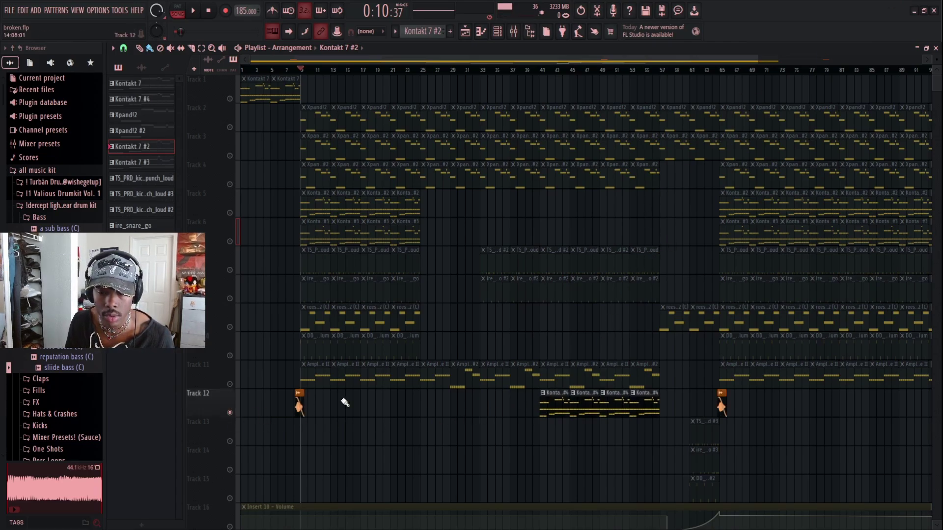
left_click(533, 71)
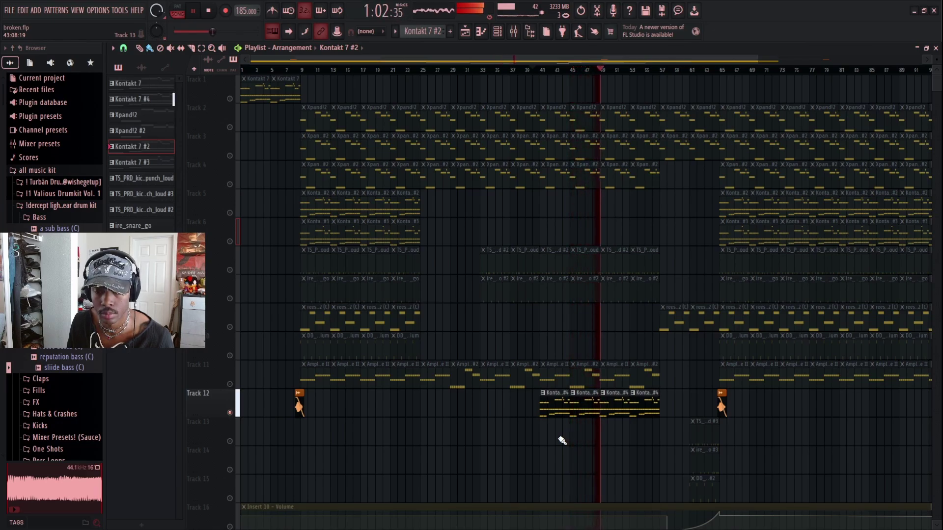
key("space")
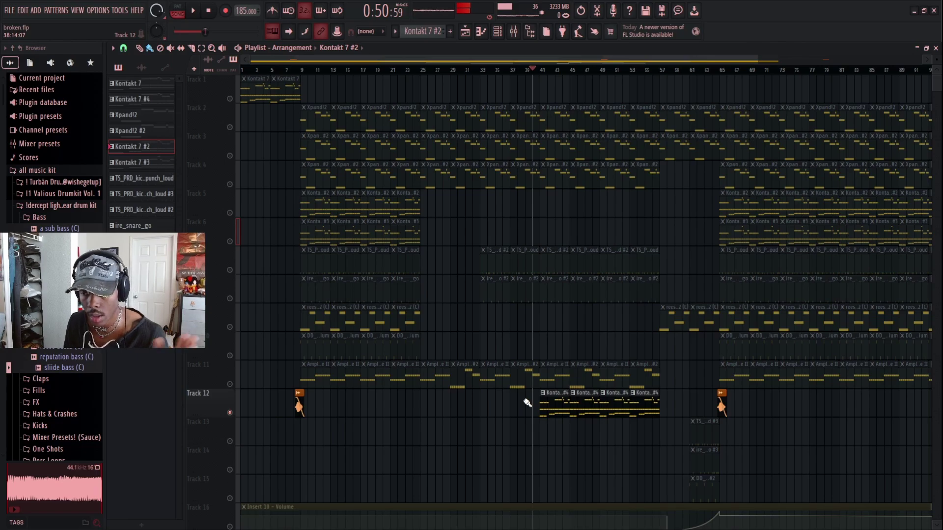
Step: Select a Kontakt 7 #4 clip on Track 12 and check its channel's mixer routing in the channel rack
left_click(582, 416)
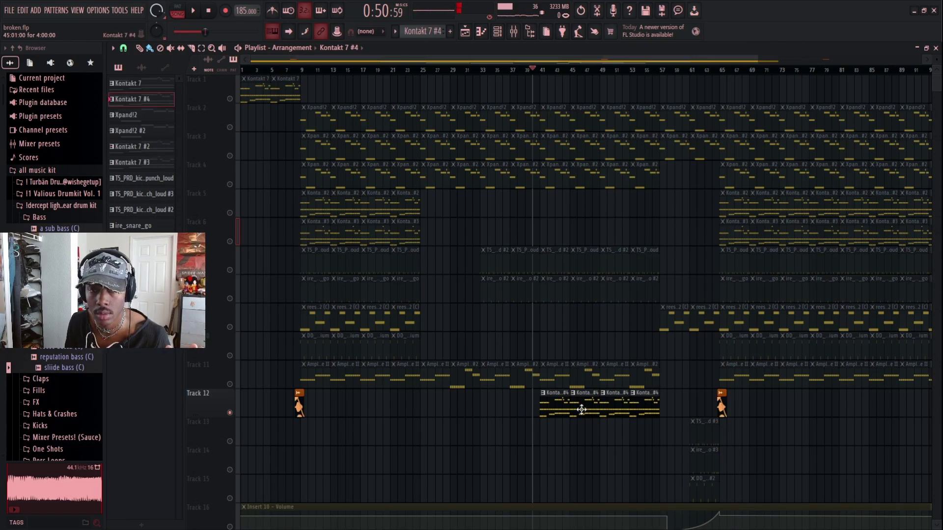
left_click(497, 31)
left_click(498, 31)
left_click(513, 32)
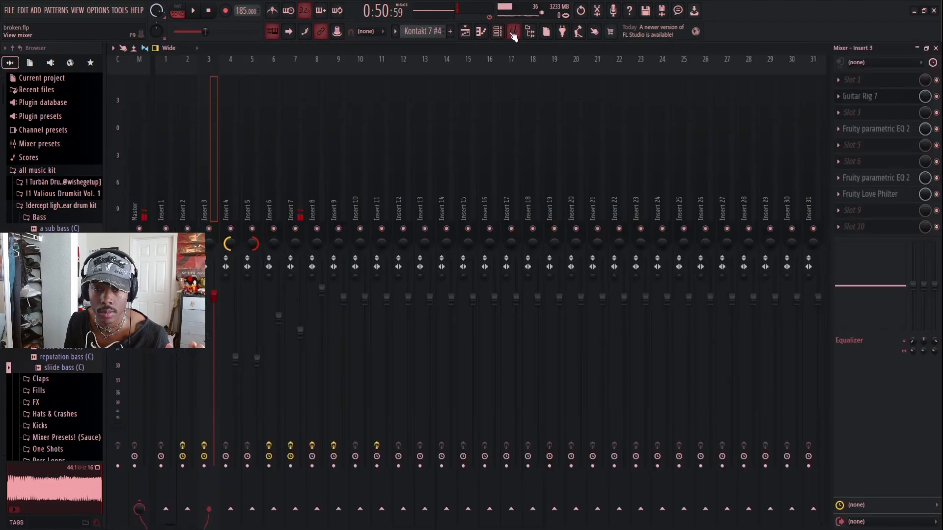
left_click(513, 32)
left_click(498, 32)
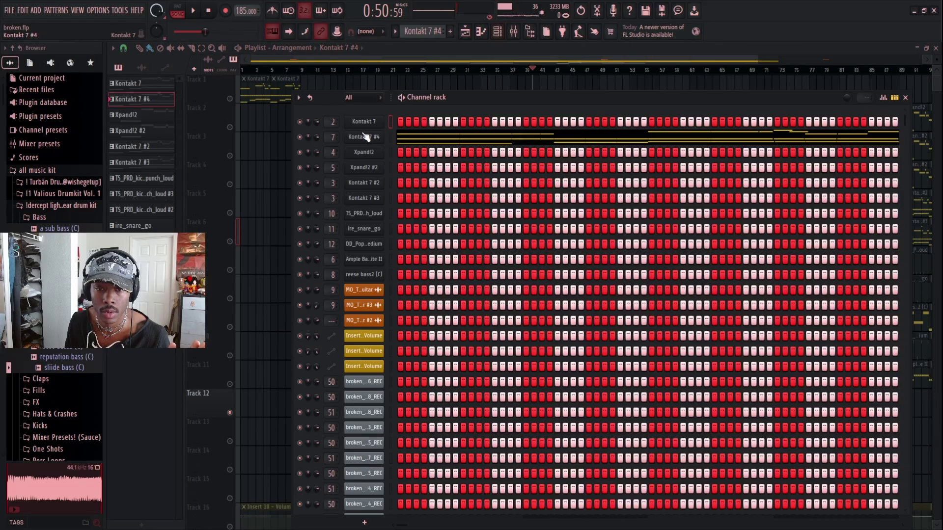
left_click(498, 31)
Step: Open the mixer and inspect the Guitar Rig 7 effect on Insert 7
left_click(513, 33)
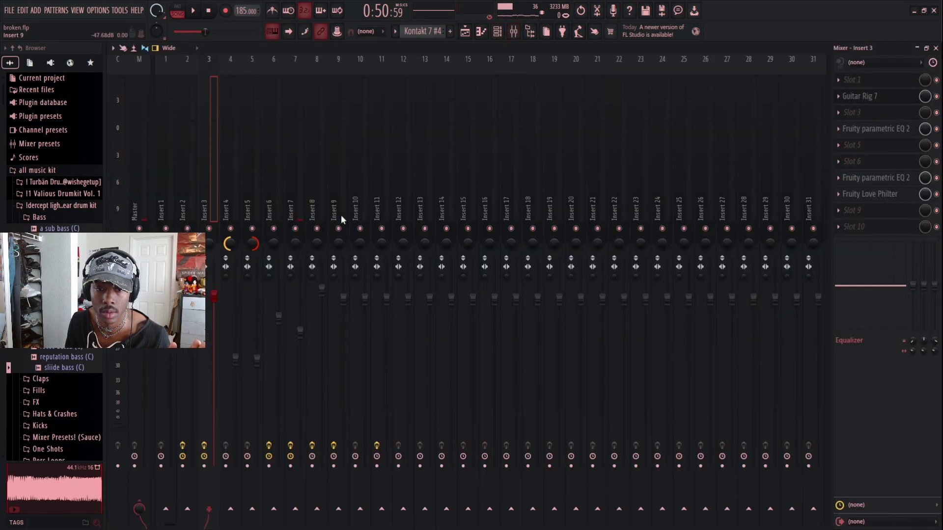
left_click(299, 139)
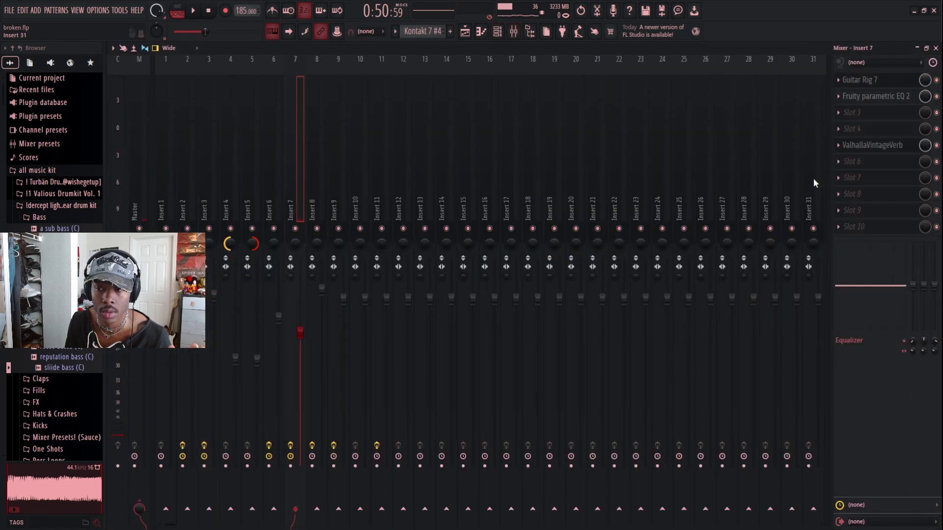
left_click(866, 82)
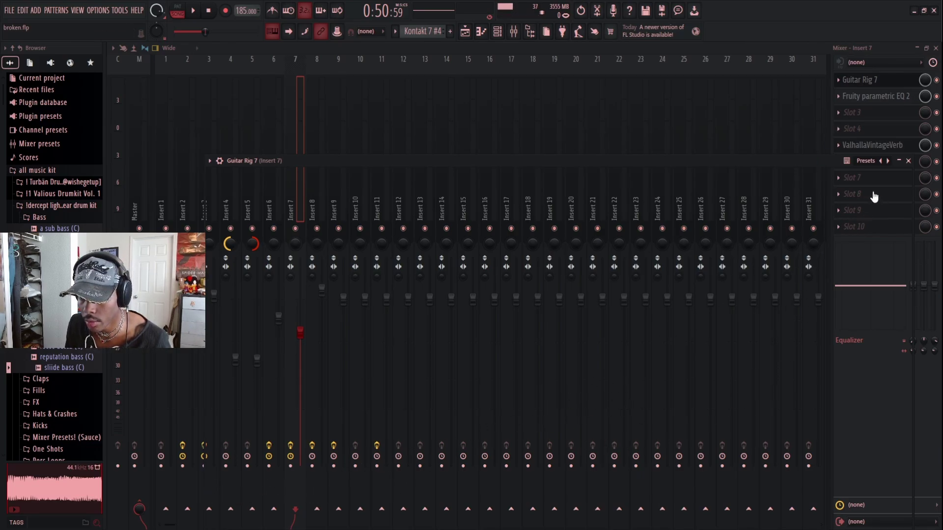
left_click(909, 161)
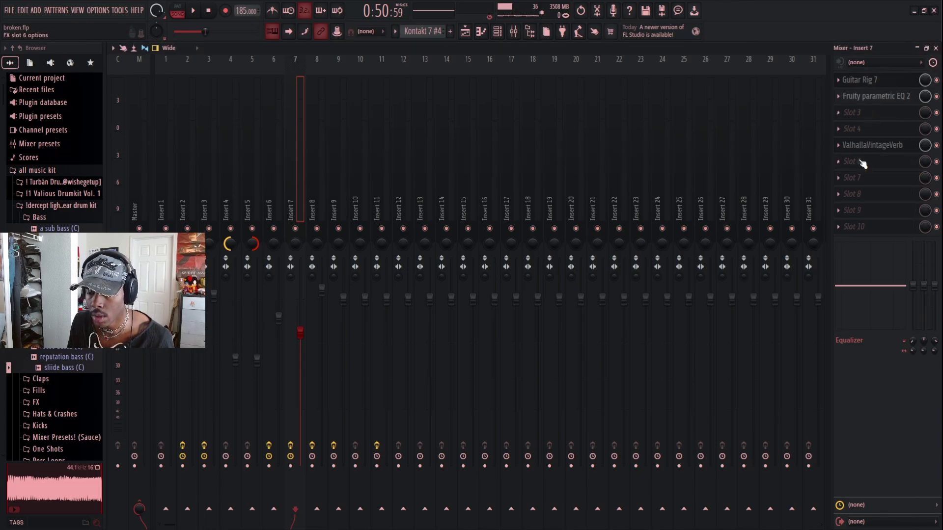
Step: Inspect the ValhallaVintageVerb settings on Insert 7, and close the reverb window and the mixer
left_click(869, 146)
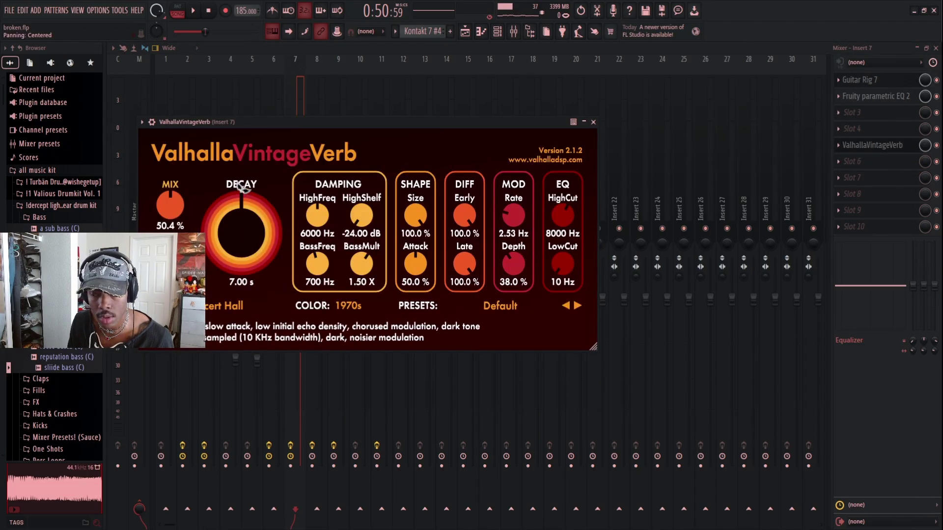
left_click(593, 121)
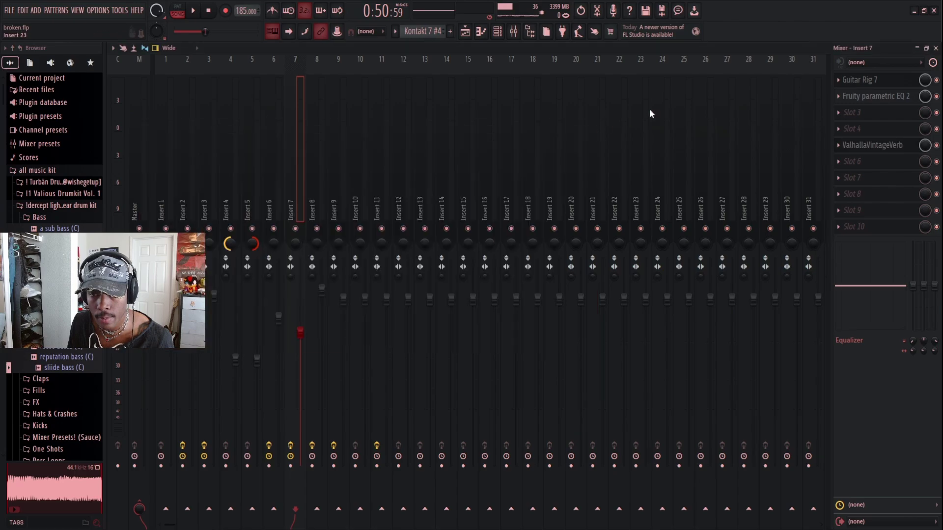
left_click(935, 47)
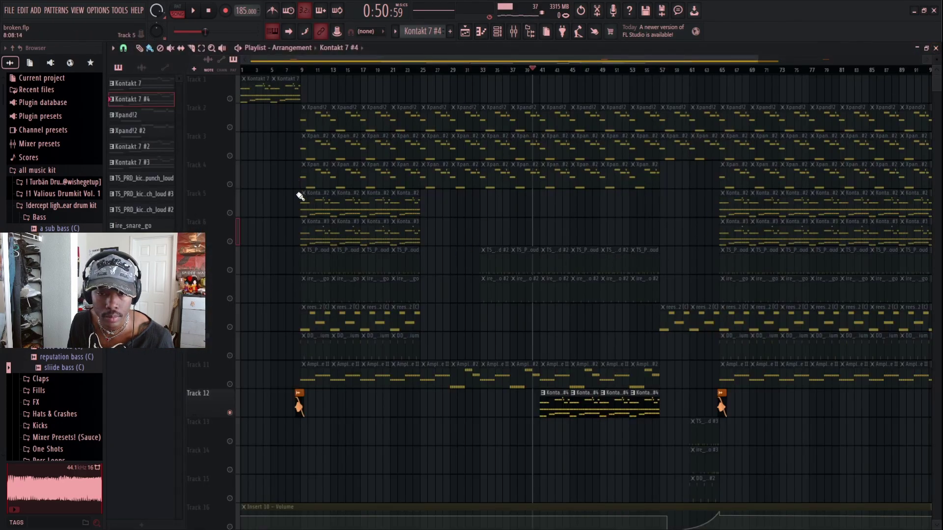
Step: Unmute Track 2, mute Track 12, and play the Xpand!2 part from bar 9
left_click(230, 127)
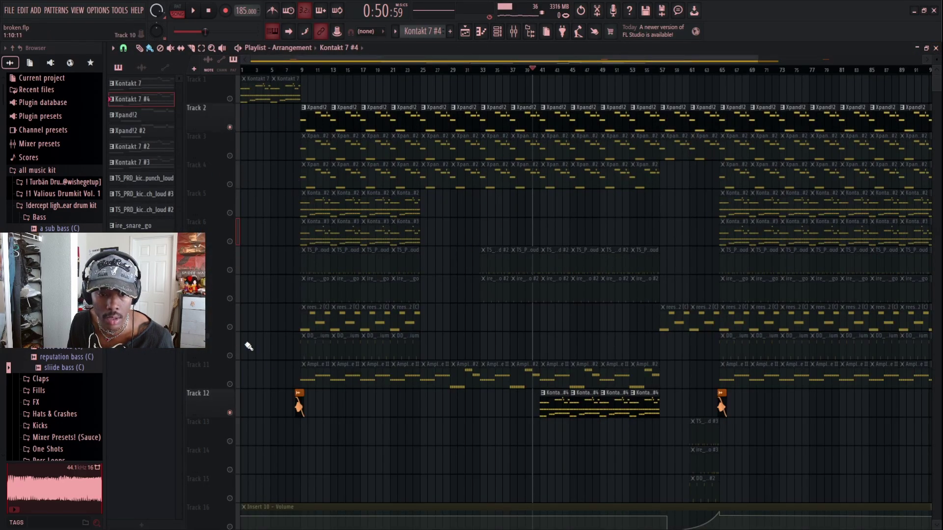
left_click(229, 413)
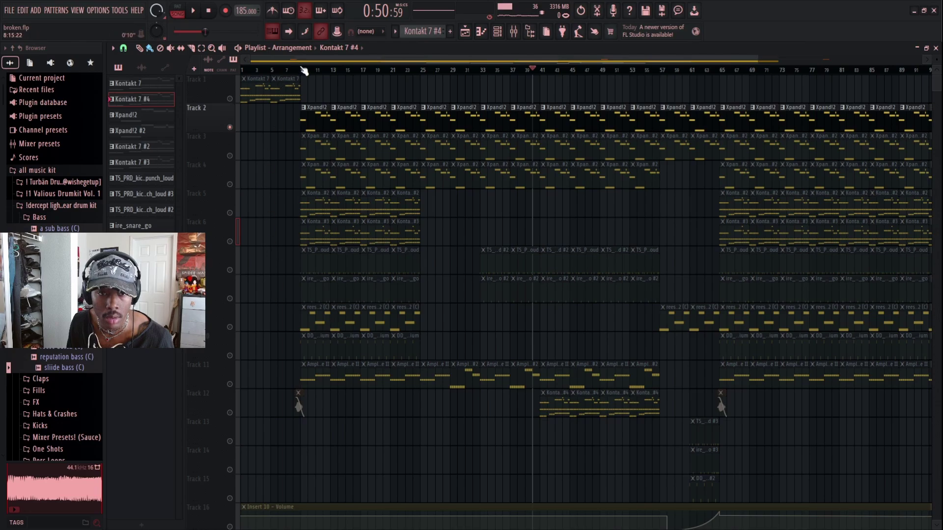
left_click(303, 71)
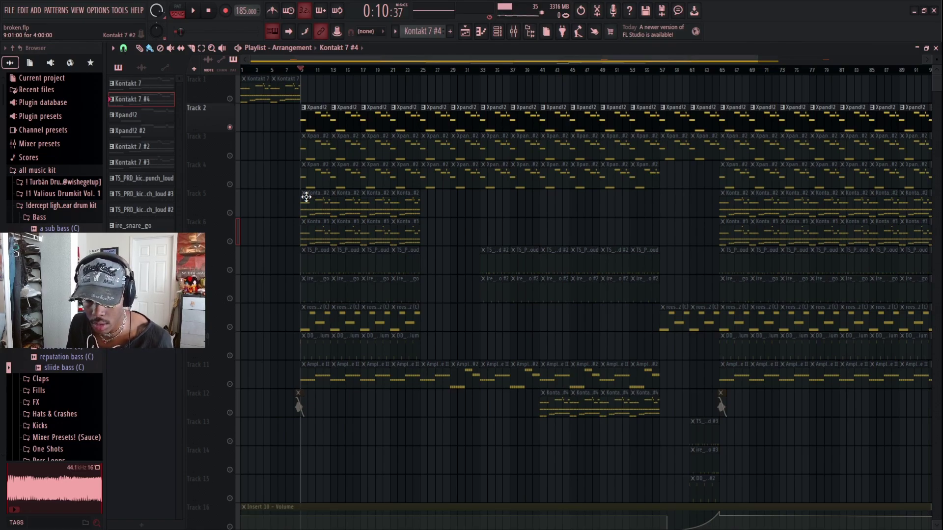
key("space")
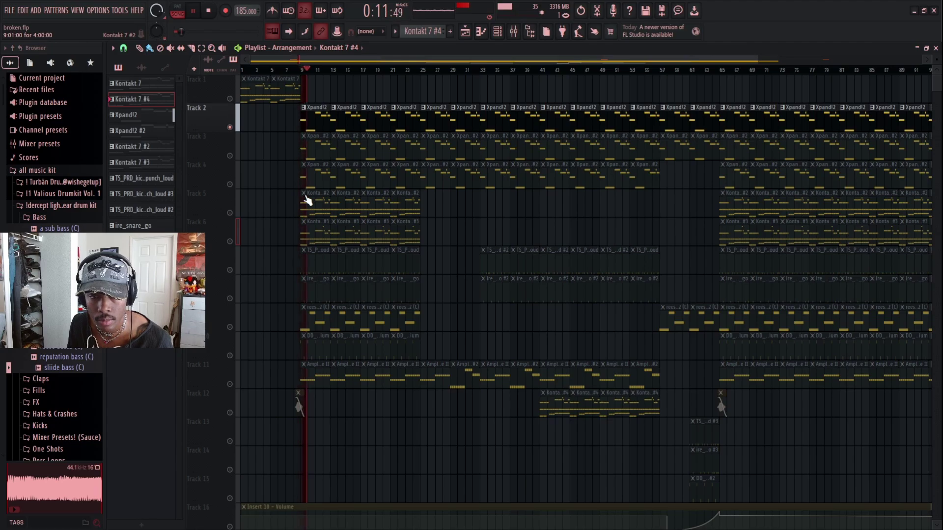
Step: Stop playback, inspect the Xpand!2 instrument used by the Track 2 clips, and return to the playlist
left_click(317, 117)
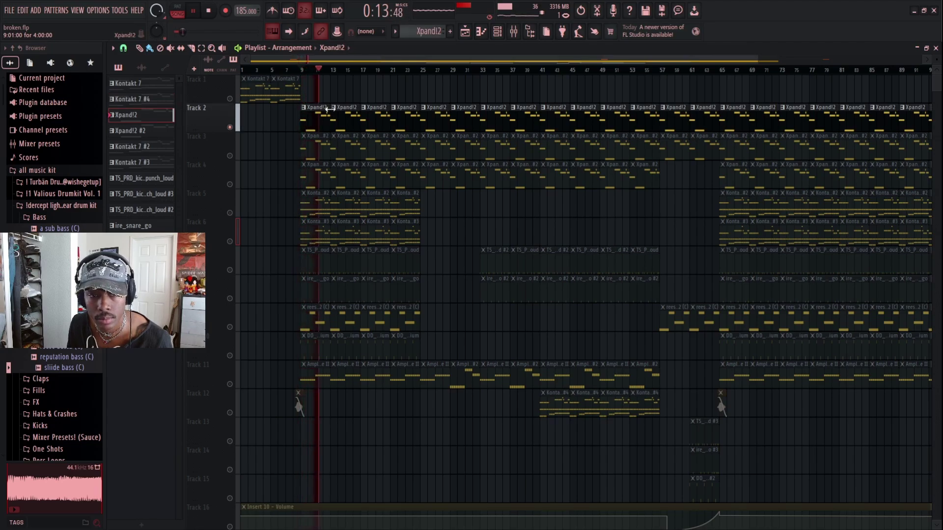
left_click(502, 34)
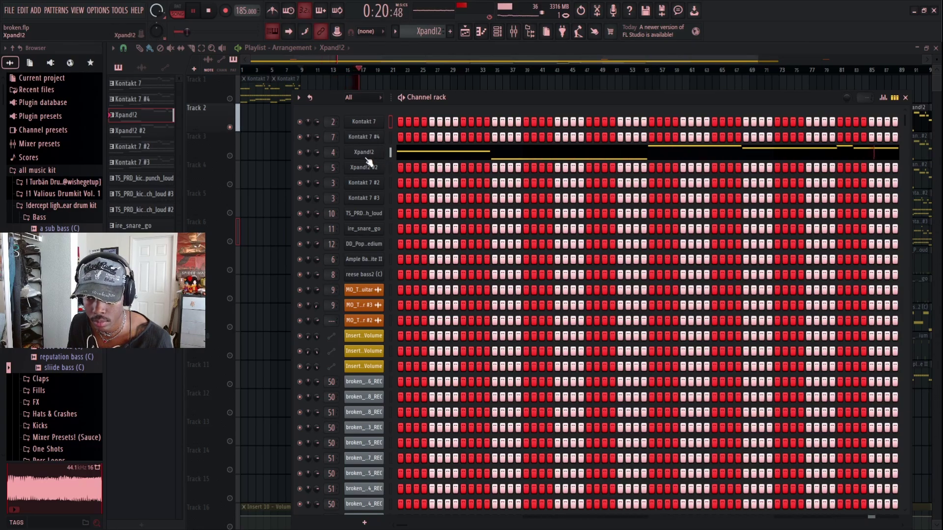
key("space")
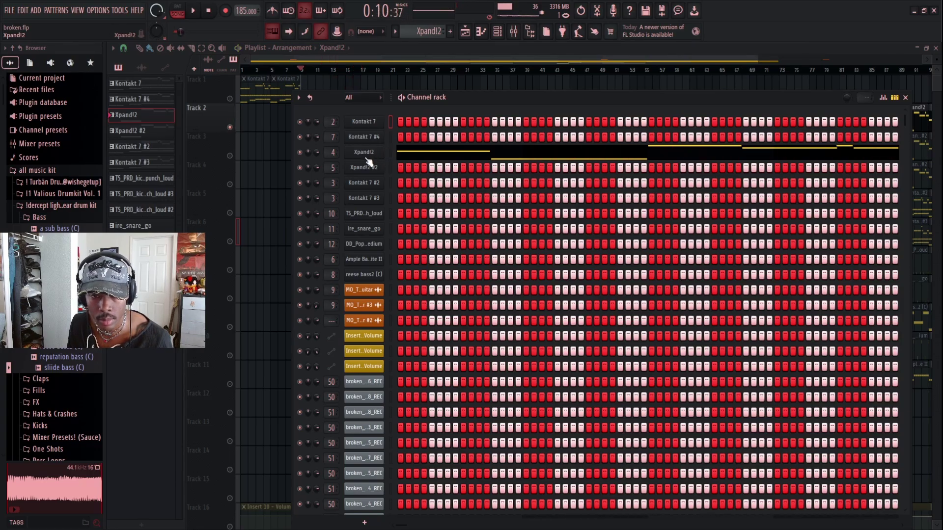
left_click(366, 156)
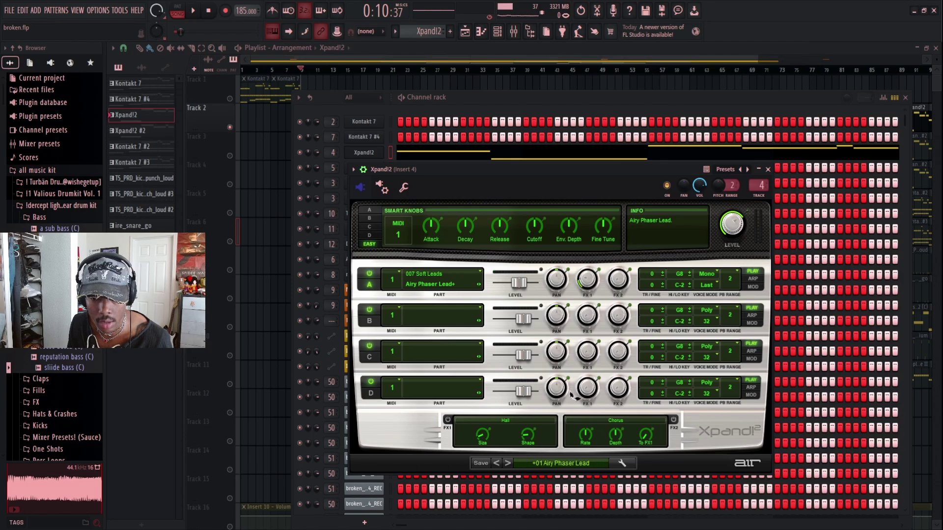
left_click_drag(583, 198, 593, 142)
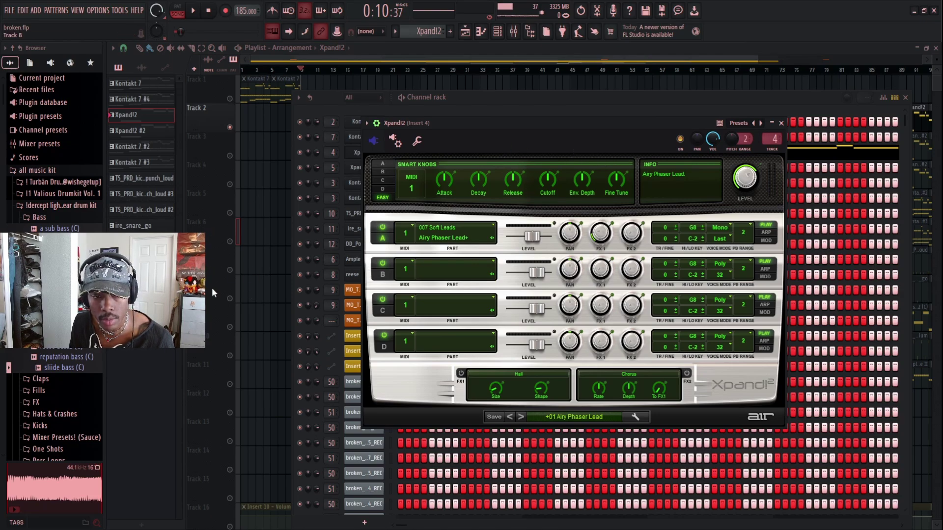
left_click(218, 232)
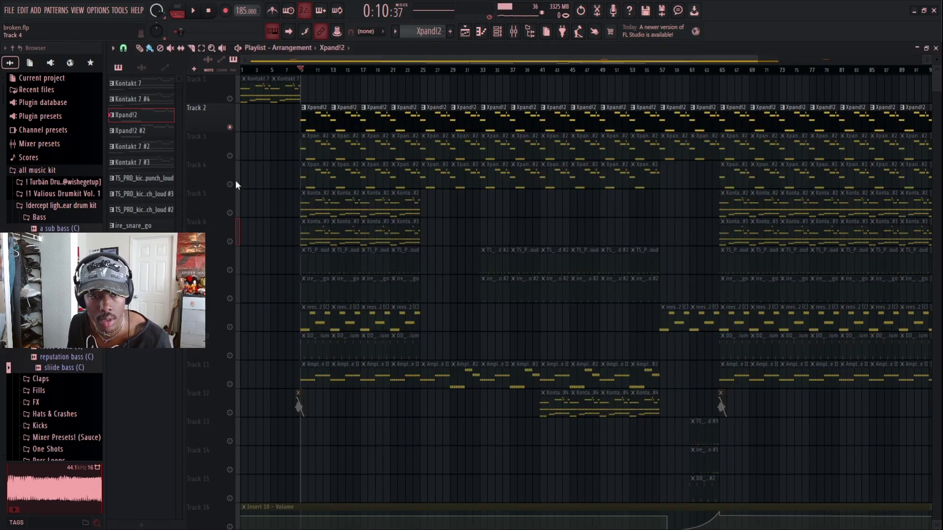
Step: Solo Track 3 and play its Xpand!2 #2 clips from bar 9
left_click(211, 145)
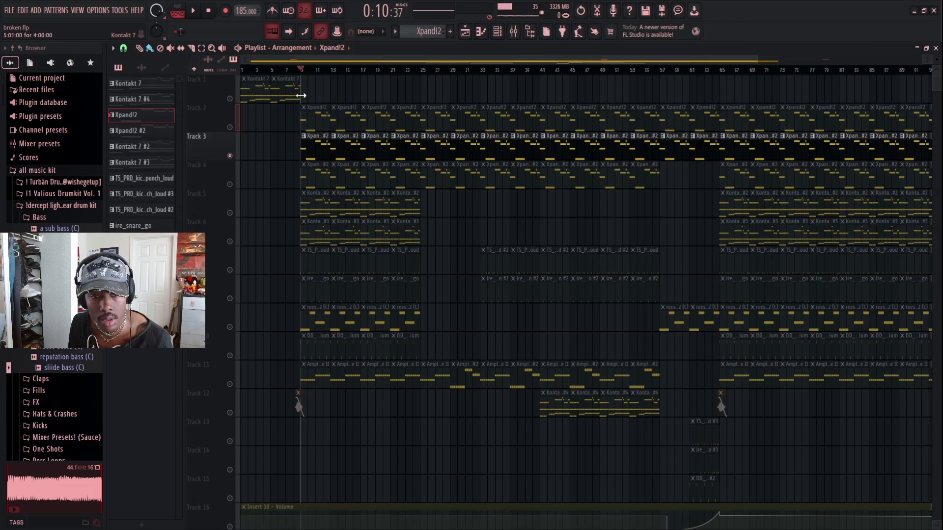
key("space")
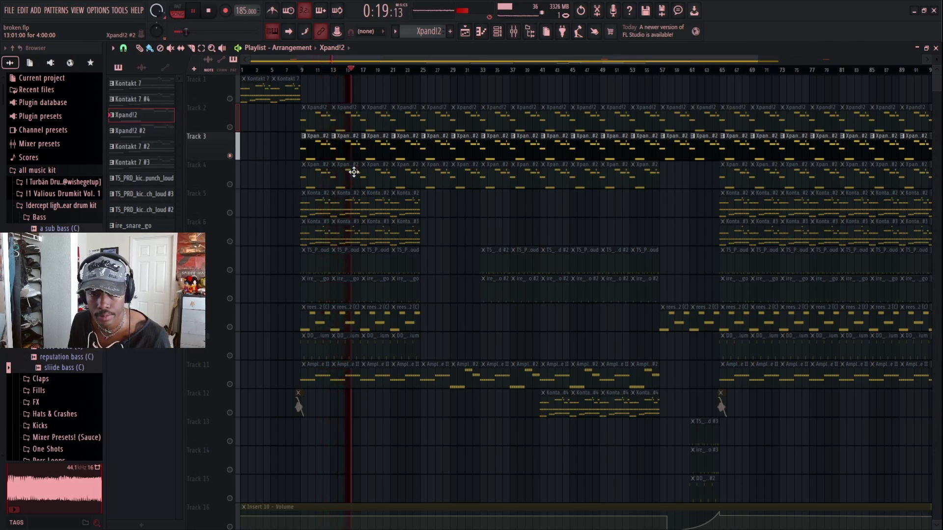
key("space")
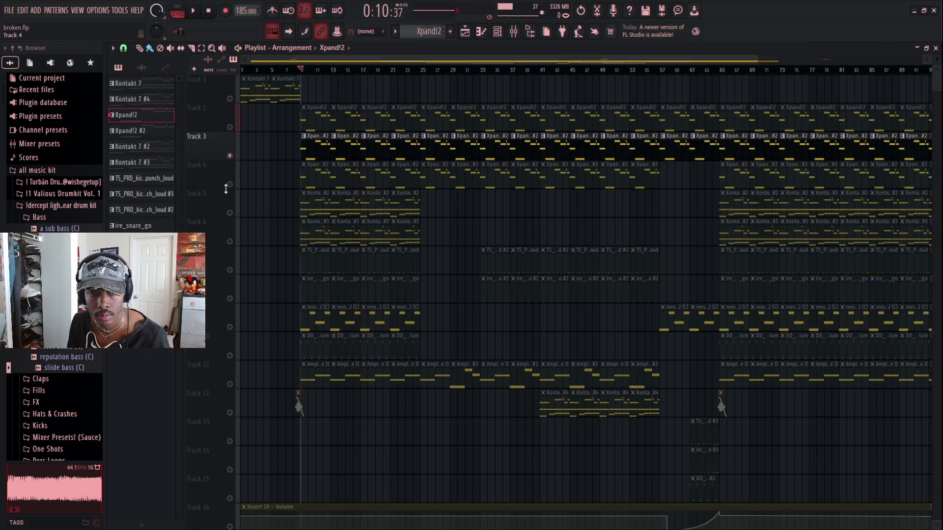
Step: Unmute Track 4, mute Track 3, and start playback from bar 9
left_click(230, 185)
left_click(229, 157)
key("space")
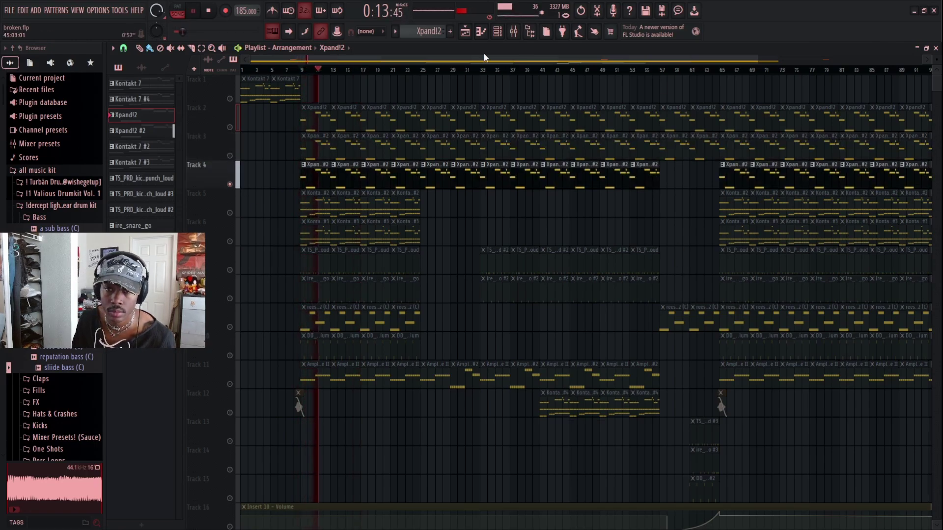
Step: Check the panning and levels of Inserts 4 and 5 in the mixer, stop playback, and close the mixer
left_click(515, 32)
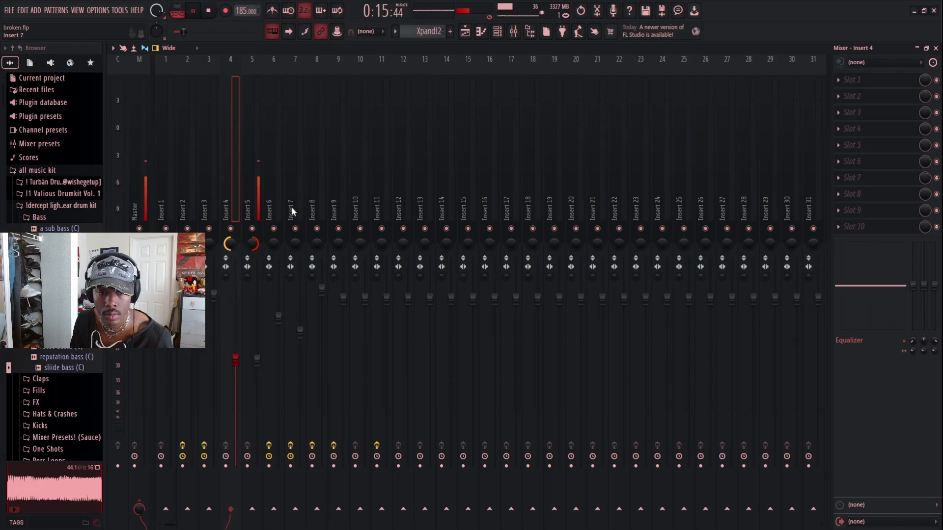
key("space")
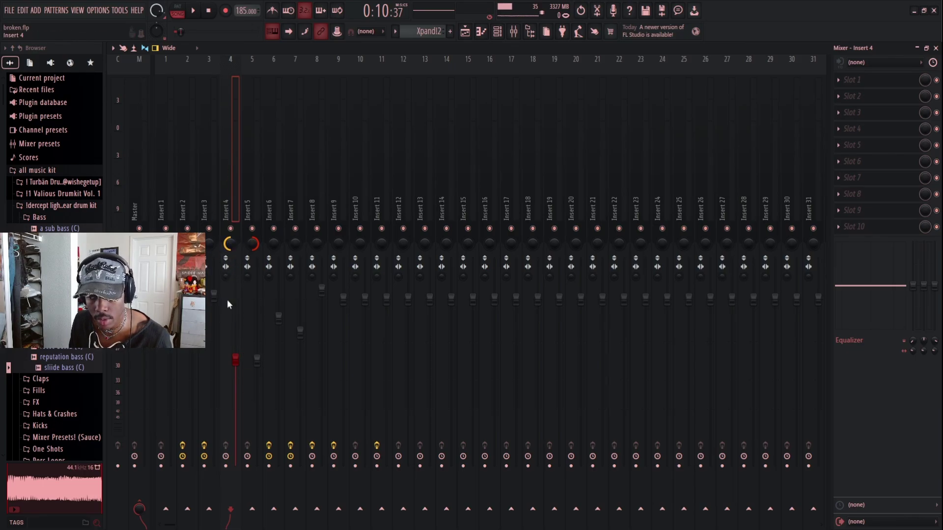
left_click(935, 48)
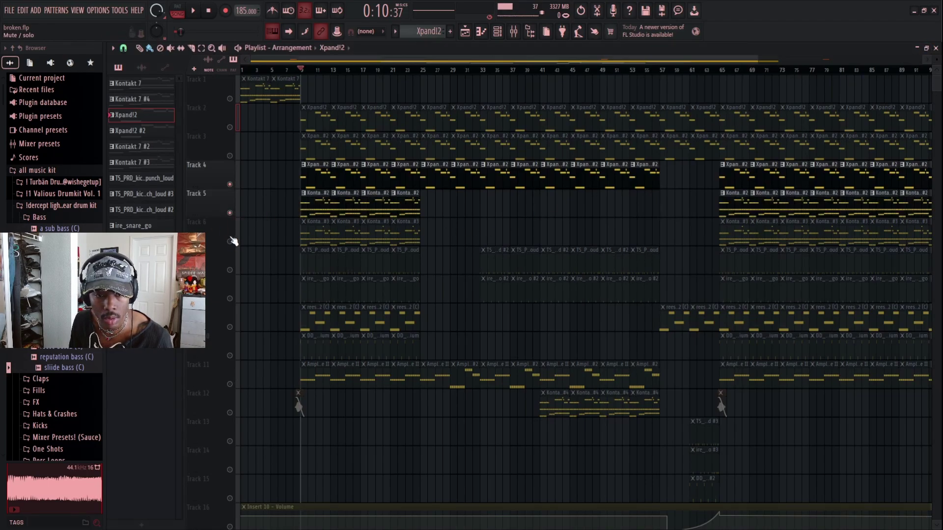
Step: Unmute Tracks 2 and 3 alongside Track 4 and play the three Xpand!2 layers together from bar 9
left_click(229, 156)
left_click(229, 127)
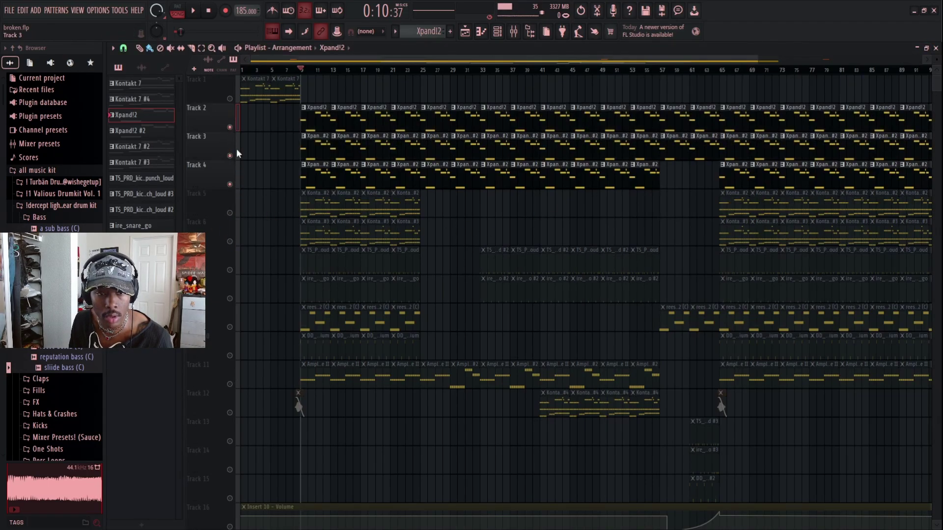
key("space")
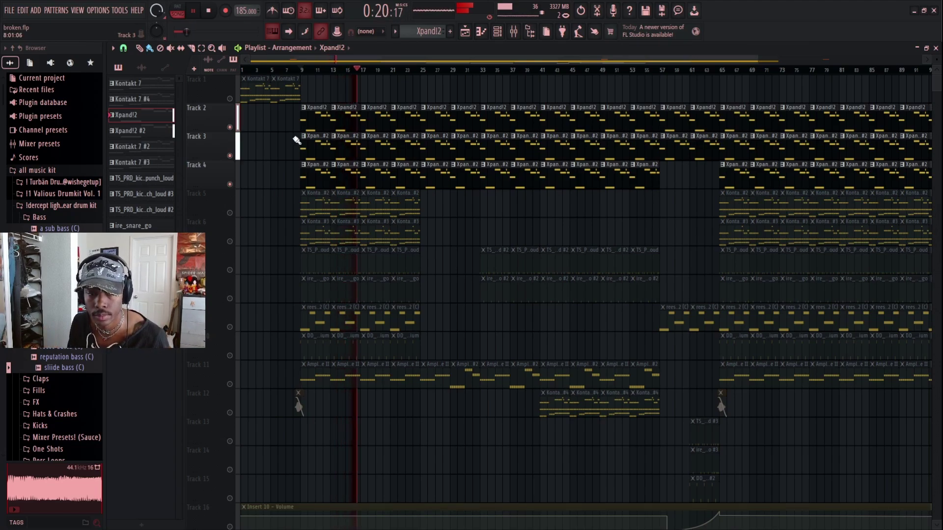
key("space")
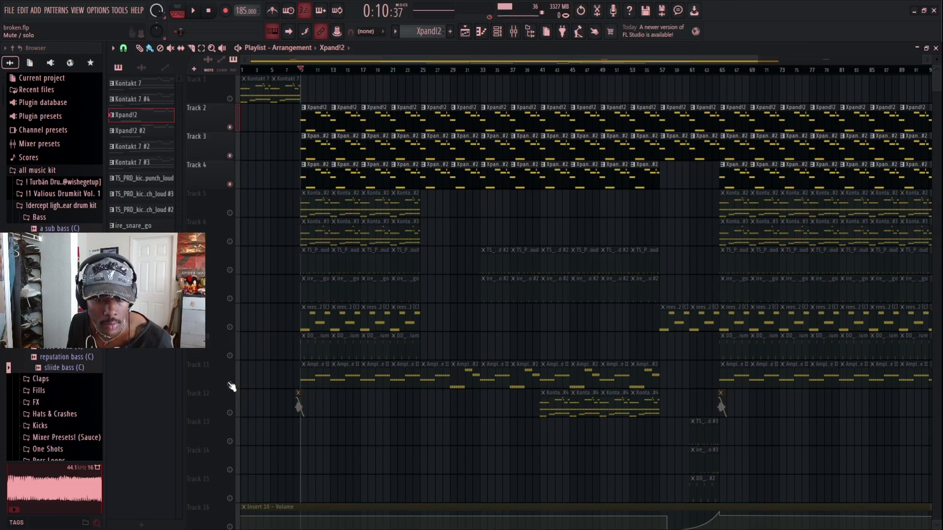
Step: Unmute Track 11, and briefly view the mixer and the channel rack before returning to the playlist
left_click(230, 384)
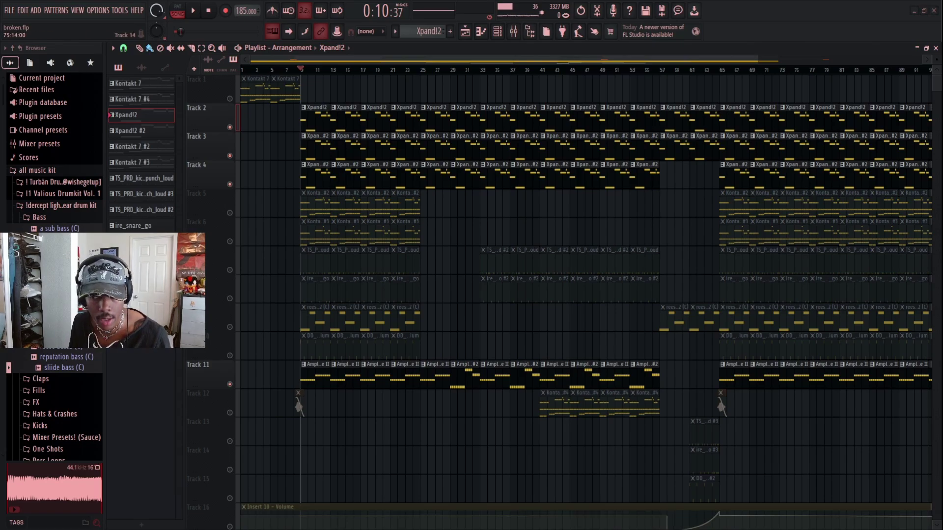
left_click(513, 32)
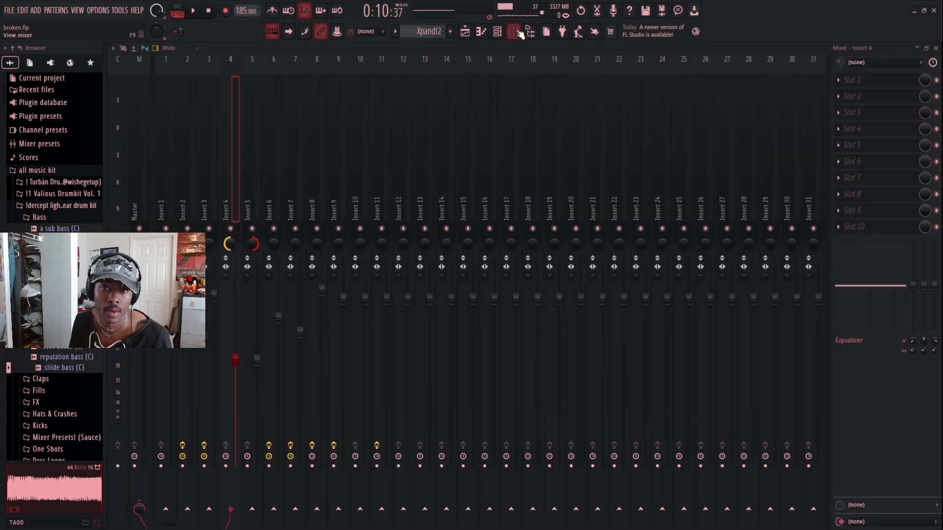
left_click(513, 31)
left_click(513, 32)
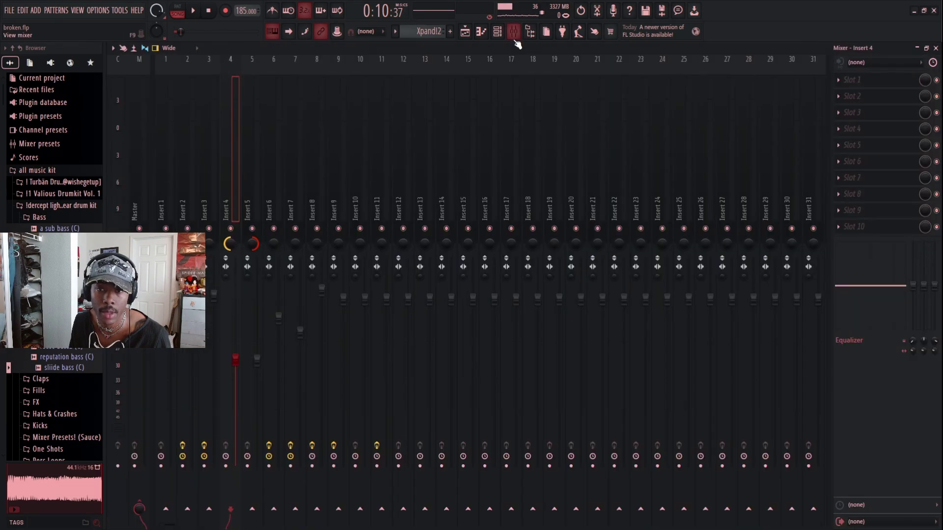
left_click(514, 32)
left_click(497, 31)
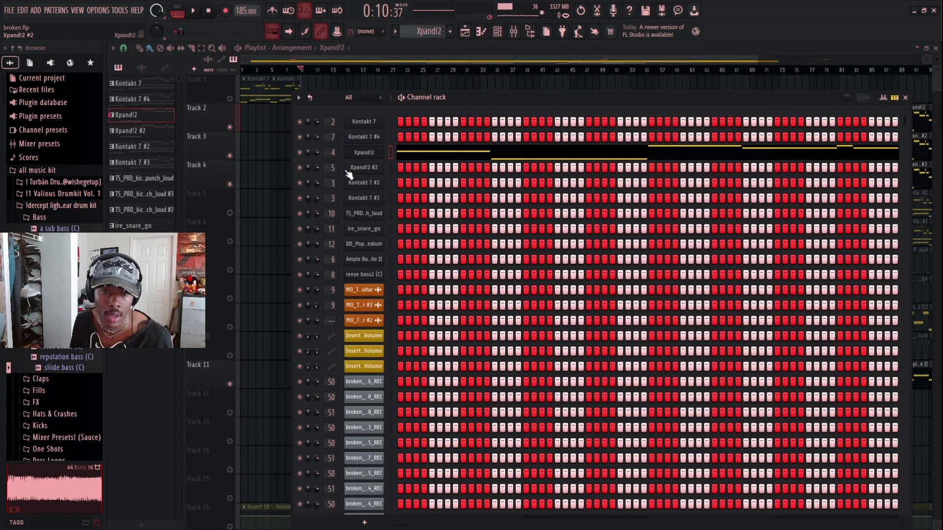
left_click(172, 391)
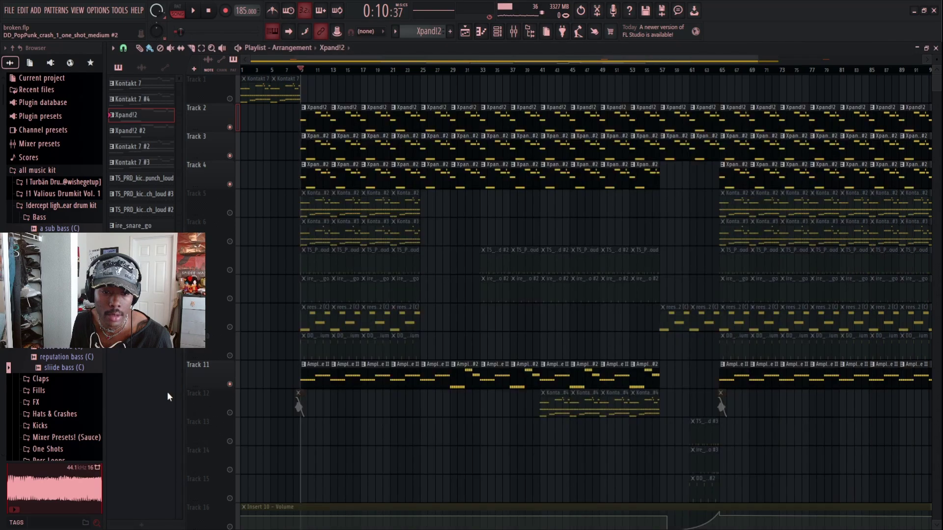
Step: Select an Ample Bass P Lite II clip on Track 11, inspect its instrument, and close the plugin and channel rack
left_click(322, 384)
left_click(497, 31)
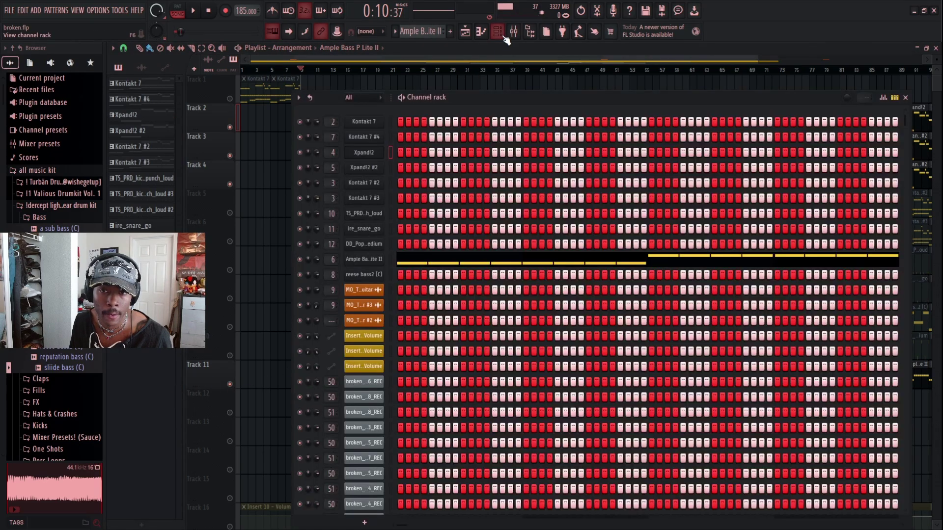
left_click(370, 262)
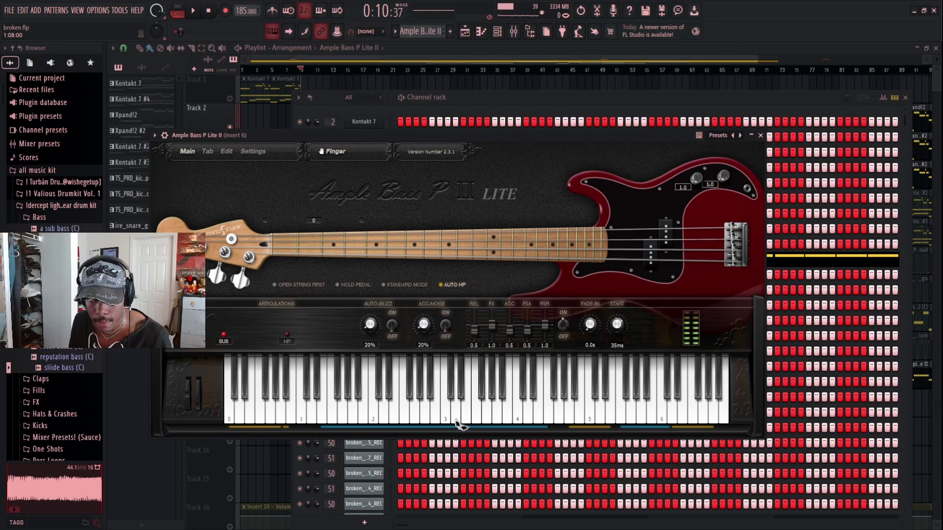
mouse_move(457, 424)
left_mouse_down()
mouse_move(406, 421)
mouse_move(506, 420)
left_mouse_up()
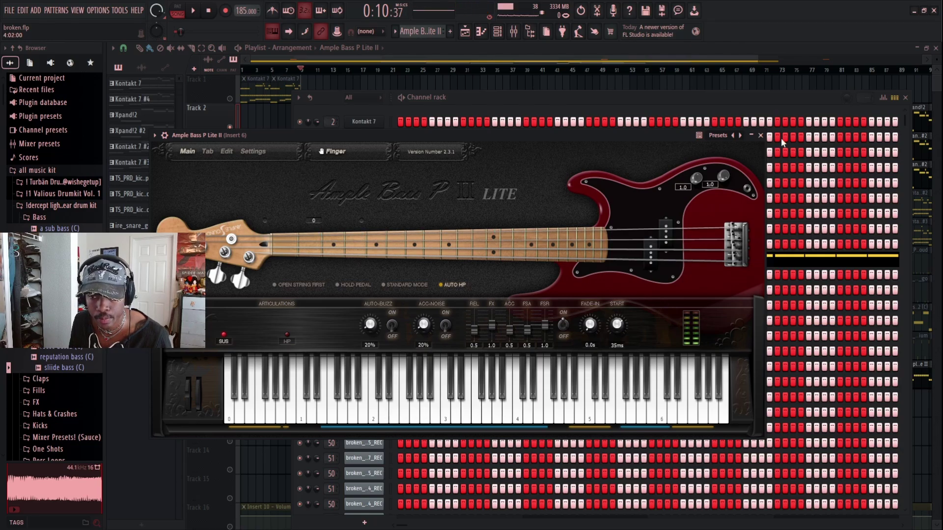
left_click(760, 135)
key("F6")
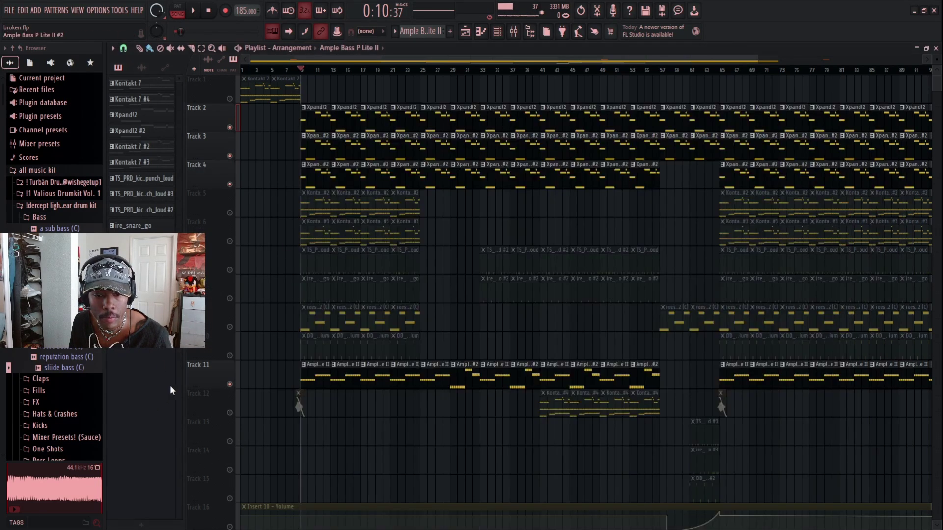
Step: Mute Tracks 4, 3 and 2 and play the Track 11 bass alone from bar 9
left_click(229, 184)
left_click(230, 155)
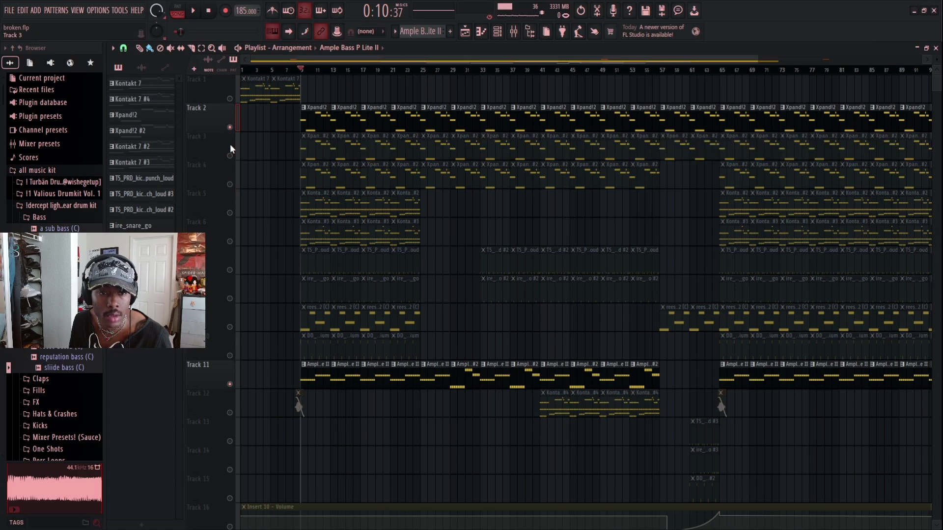
left_click(229, 127)
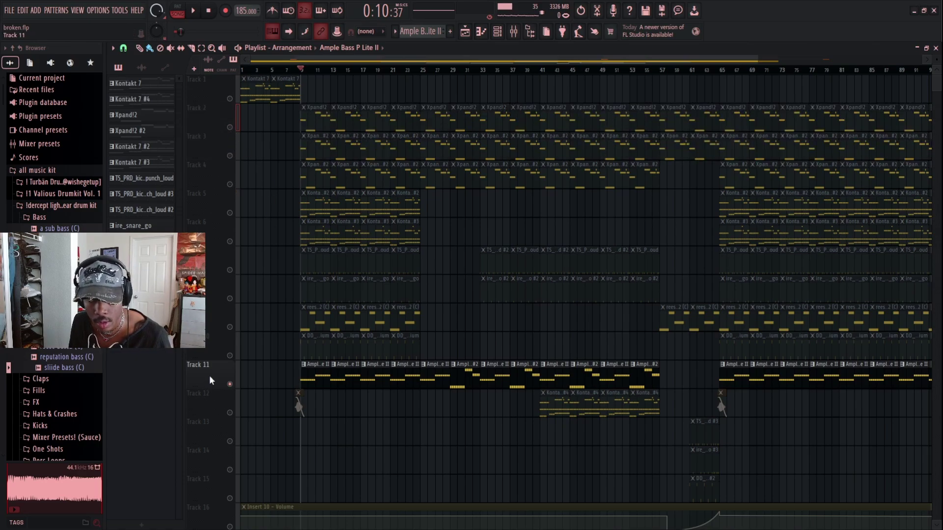
key("space")
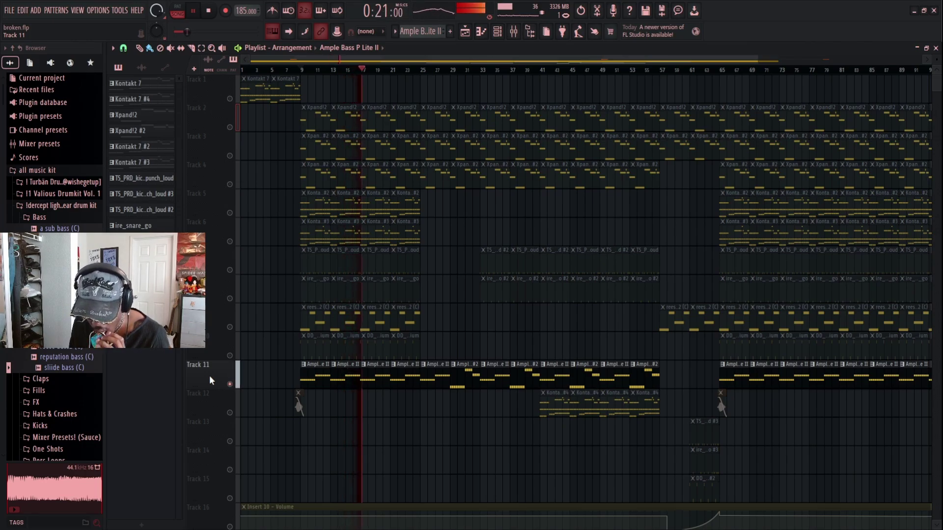
key("space")
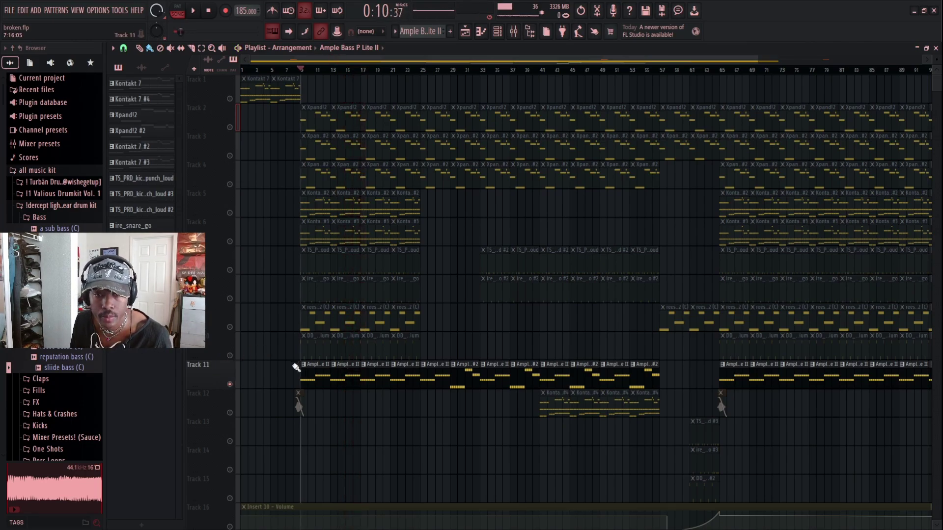
Step: Inspect the Fruity Fast Dist and both Fruity parametric EQ 2 effects on mixer Insert 6, and return to the playlist
left_click(513, 32)
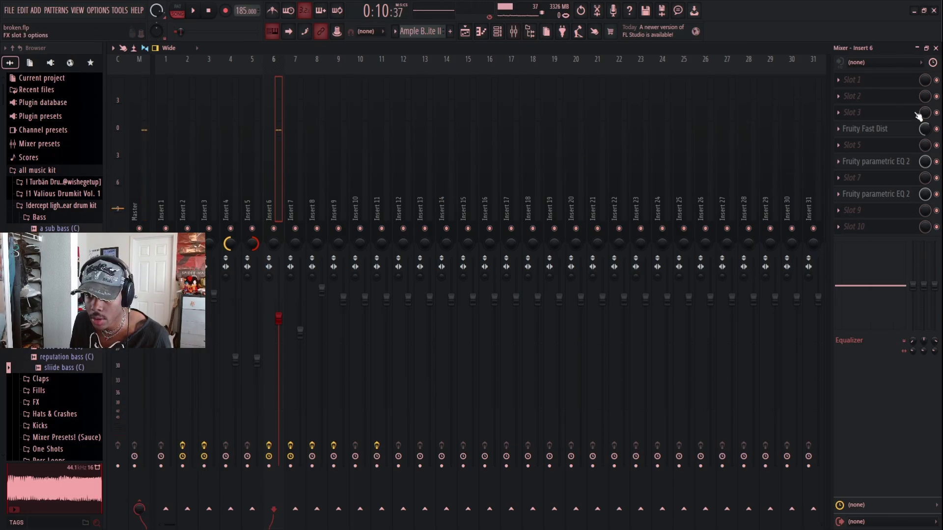
left_click(879, 134)
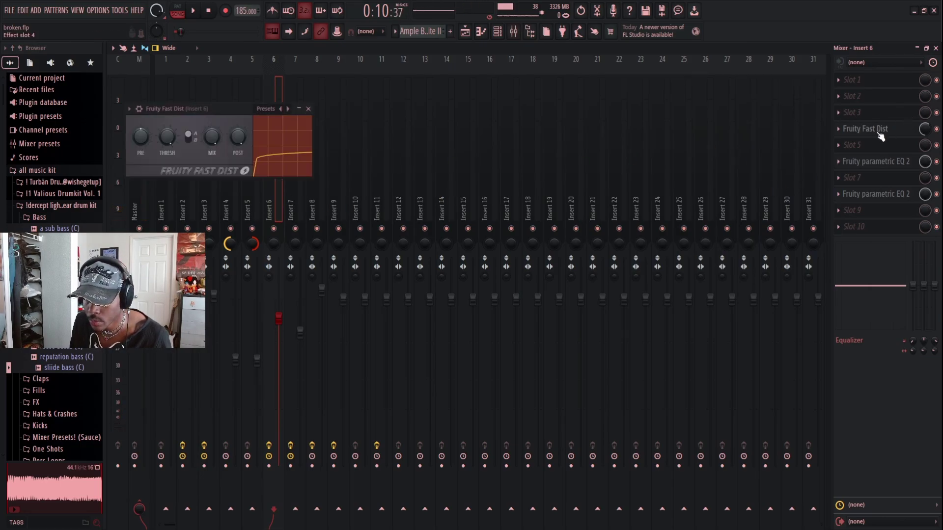
left_click(875, 166)
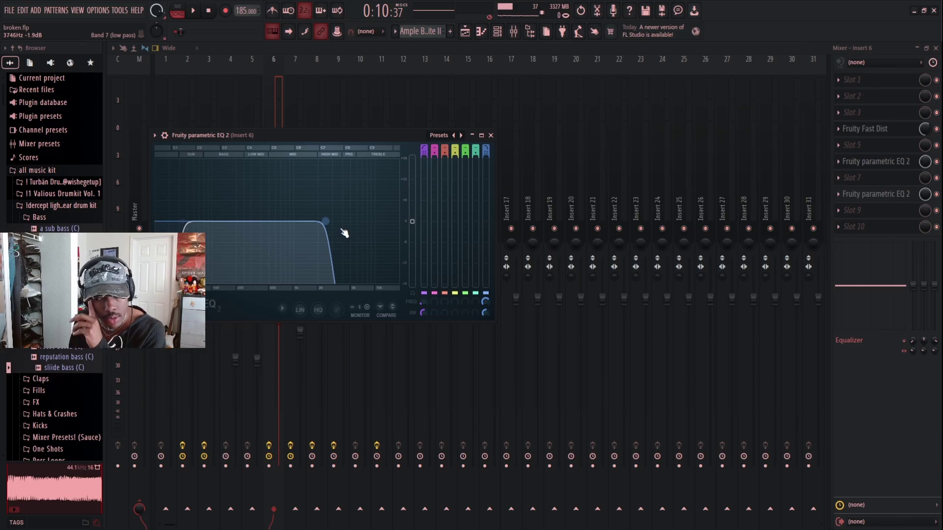
left_click(891, 194)
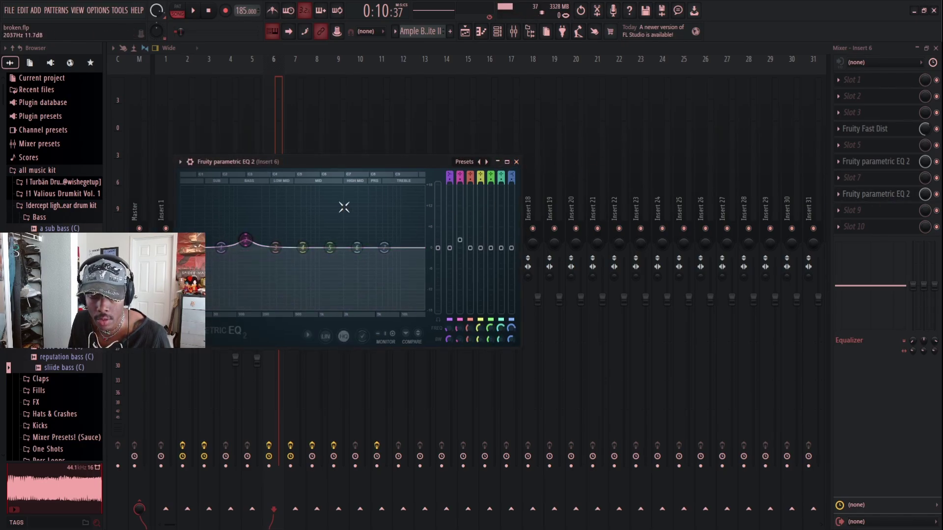
left_click(516, 162)
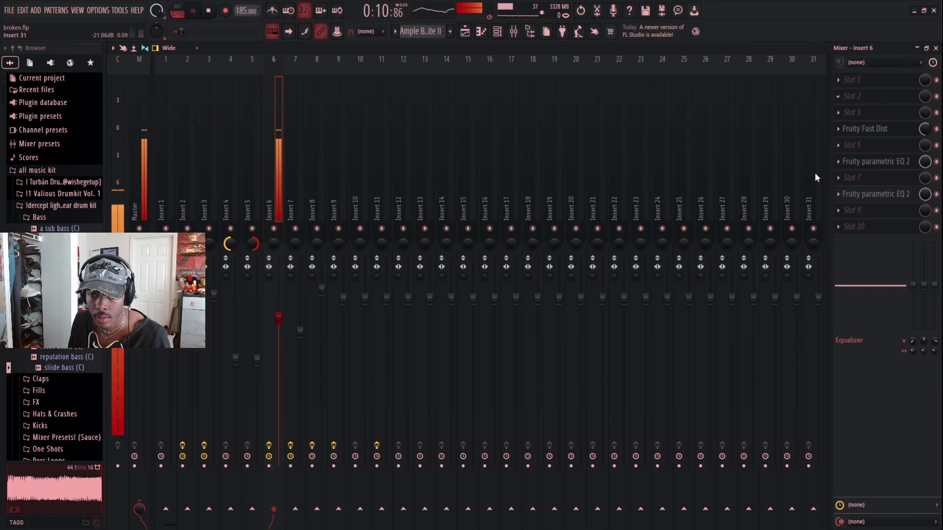
left_click(935, 48)
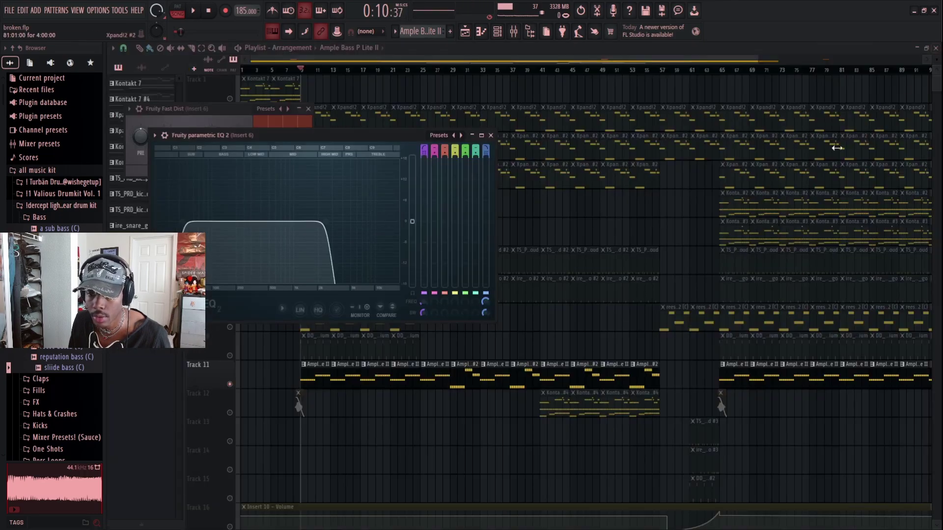
left_click(491, 136)
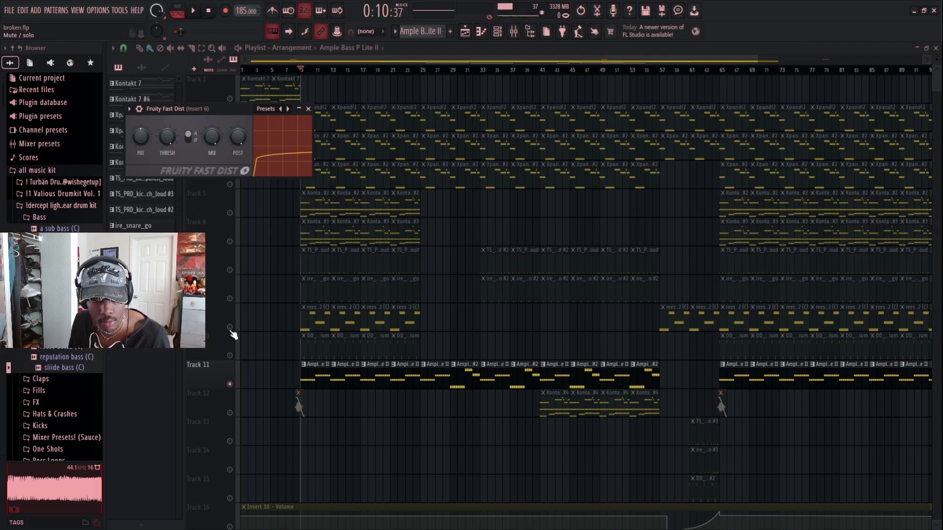
Step: Unmute Track 9, mute Track 11, and play the reese bass alone from bar 9
left_click(230, 329)
left_click(231, 385)
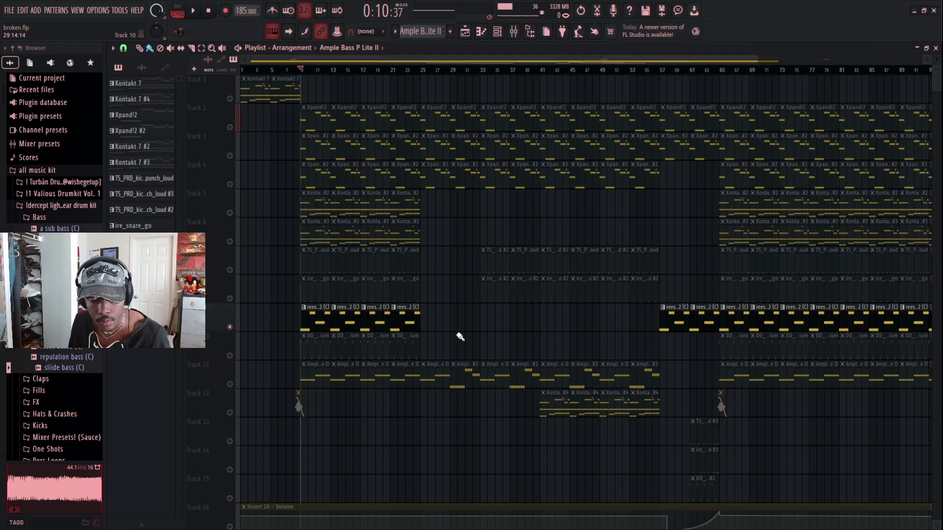
key("space")
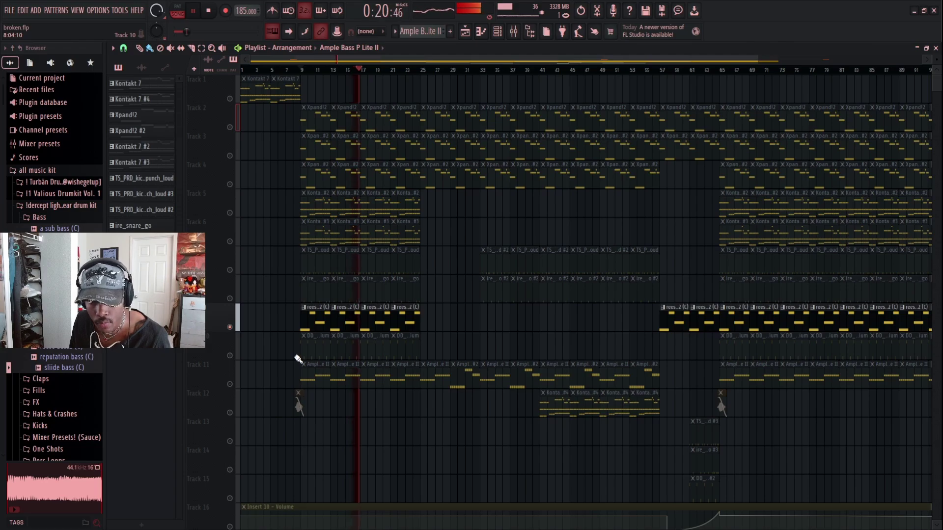
key("space")
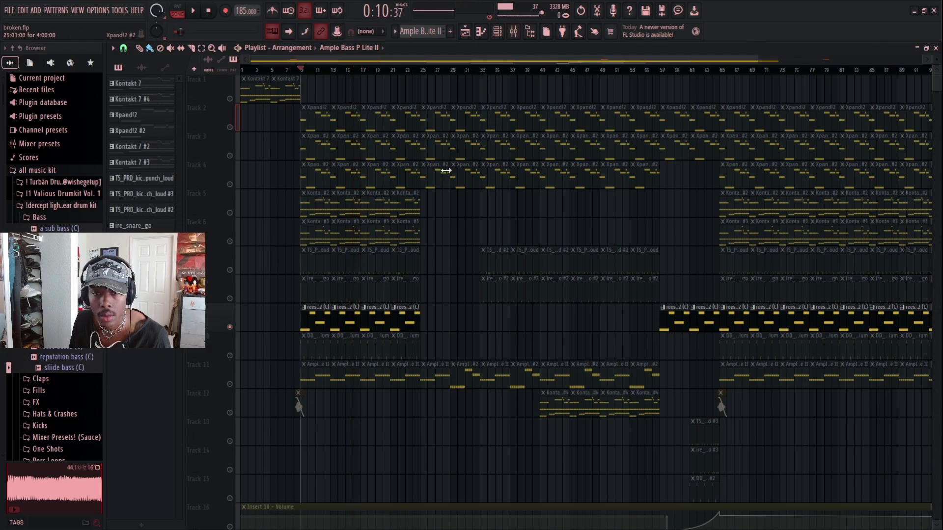
Step: Find the reese bass's mixer track in the channel rack, inspect Fruity parametric EQ 2 on Insert 8, and close these windows
left_click(515, 33)
left_click(514, 34)
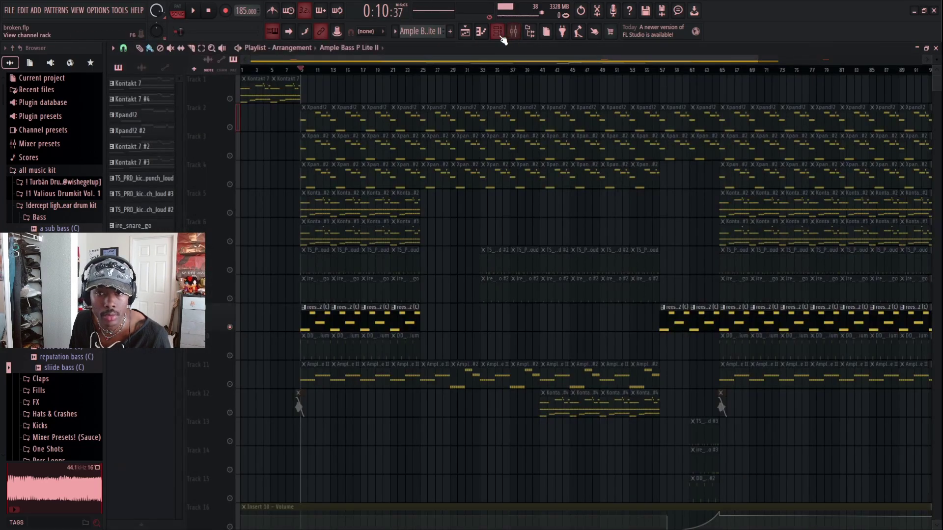
left_click(499, 34)
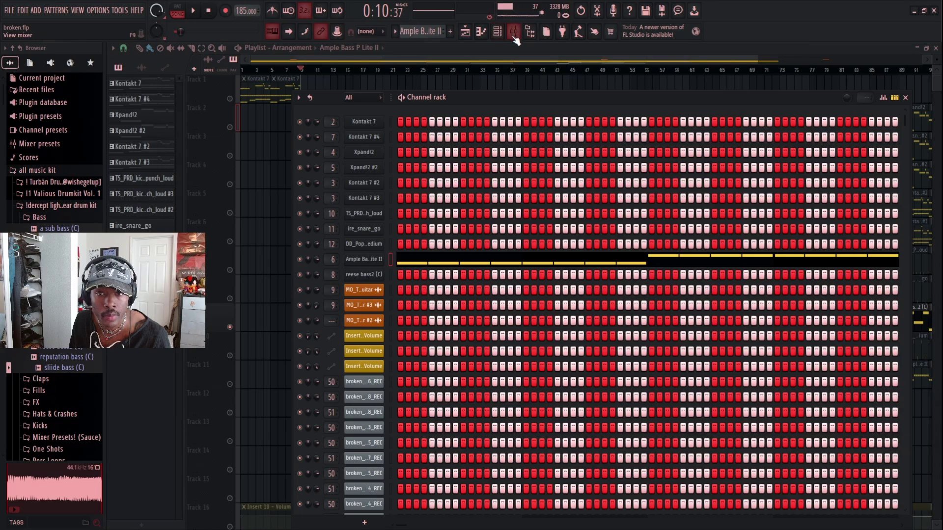
left_click(514, 33)
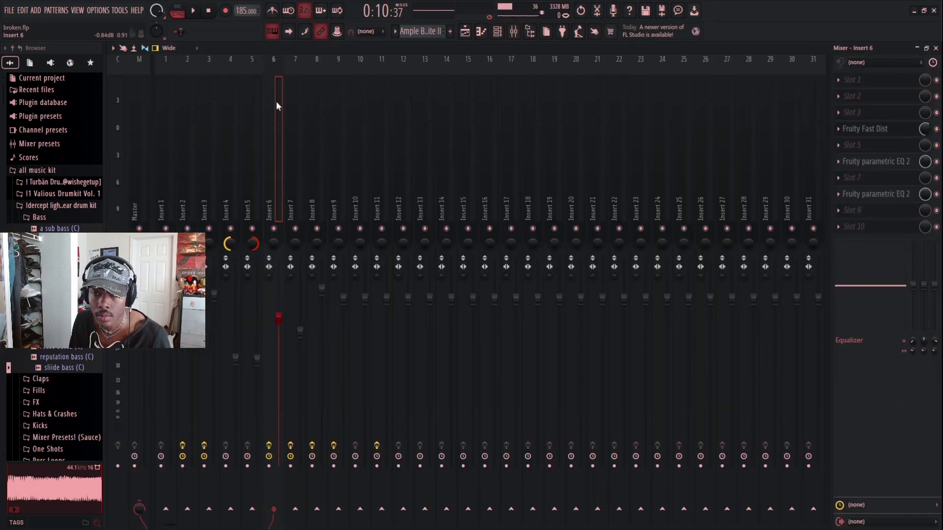
left_click(320, 113)
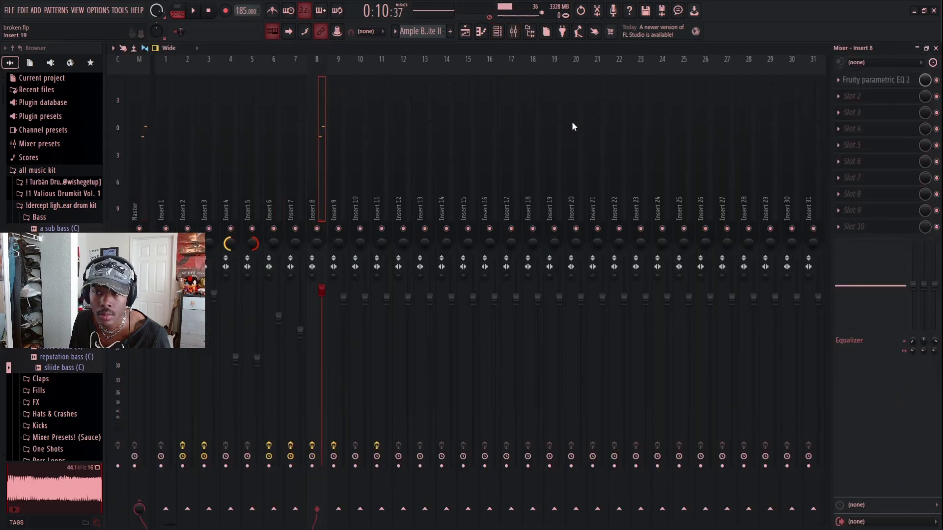
left_click(874, 87)
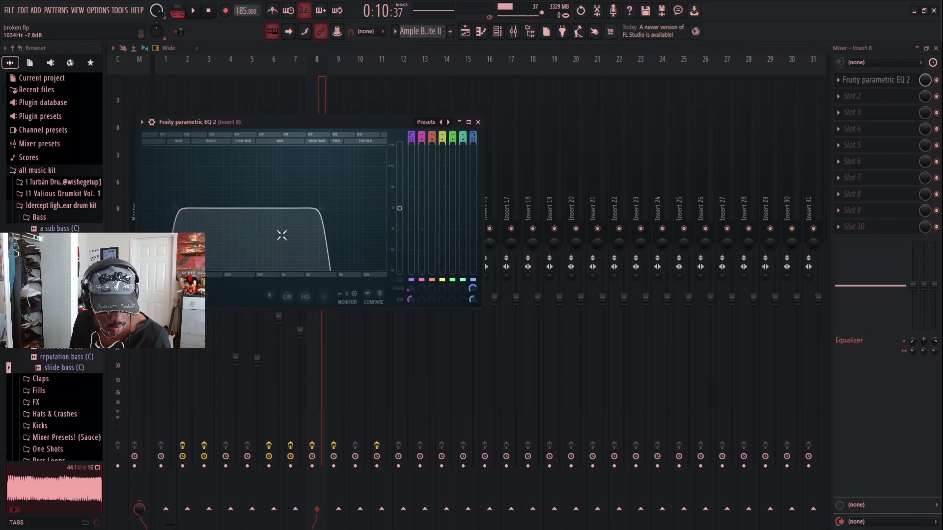
left_click(936, 48)
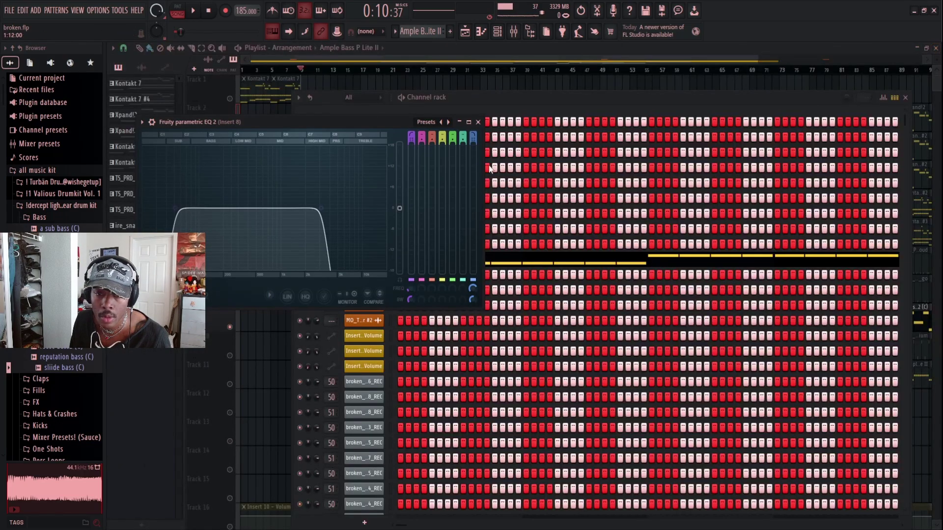
left_click(478, 122)
key("F6")
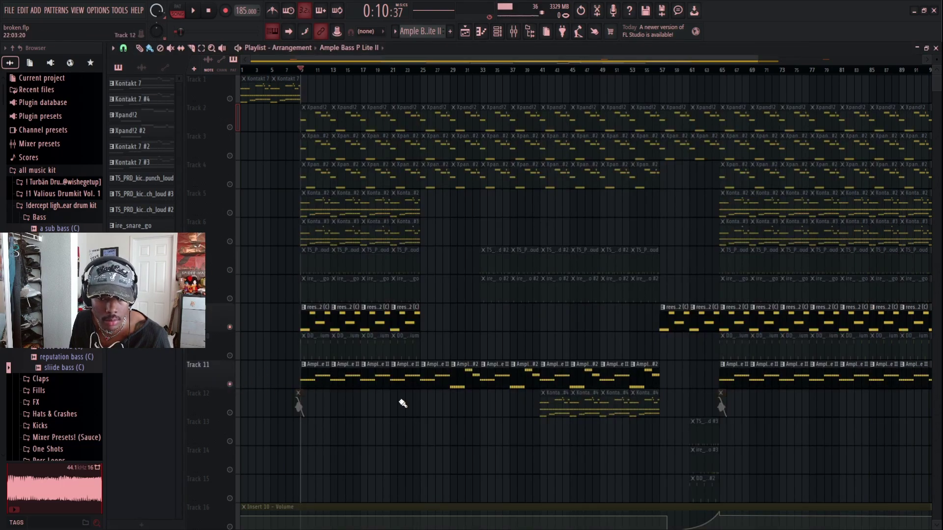
Step: Play the Track 9 and Track 11 basses together from bar 9, and leave Tracks 9, 10 and 11 muted
key("space")
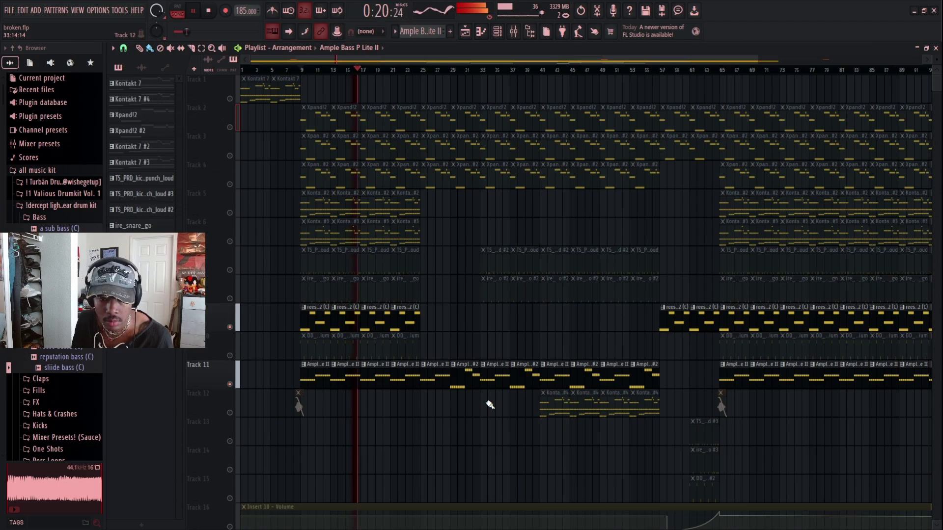
key("space")
left_click(229, 355)
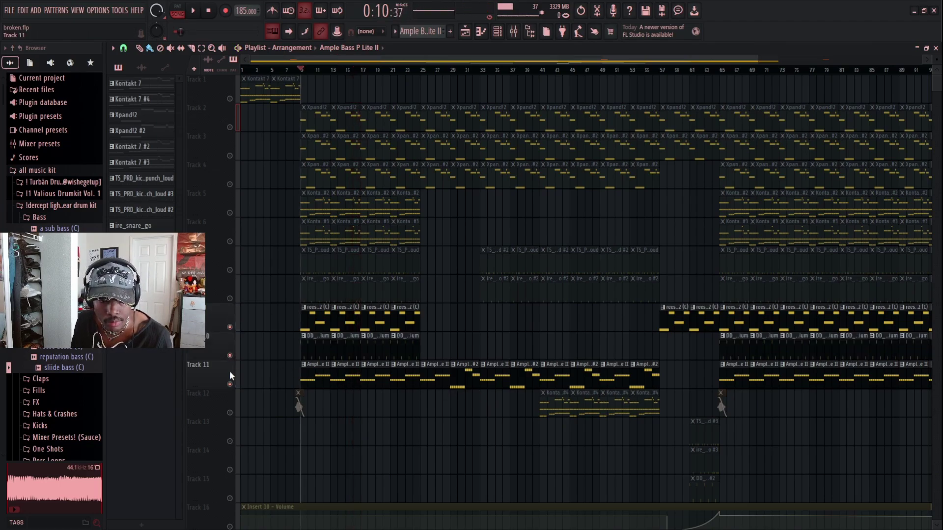
scroll(258, 454, "down", 2)
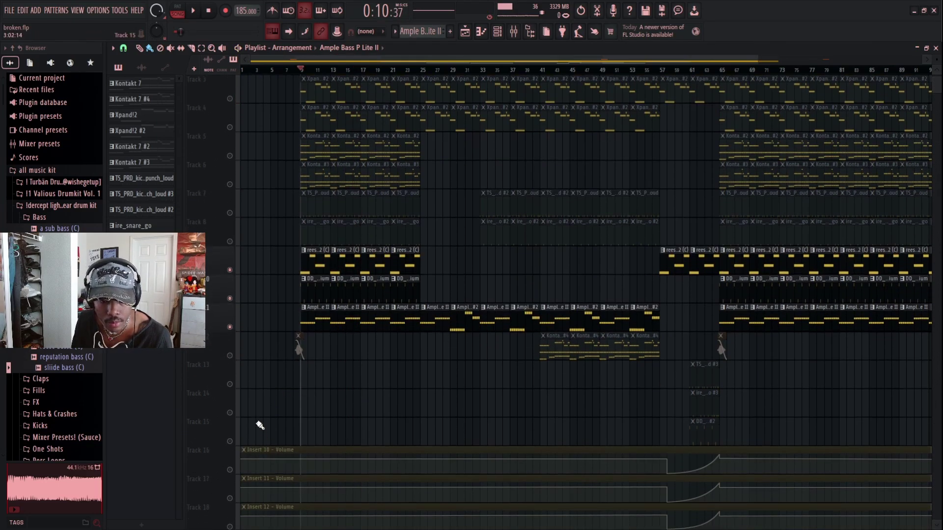
scroll(260, 425, "up", 2)
left_click(230, 384)
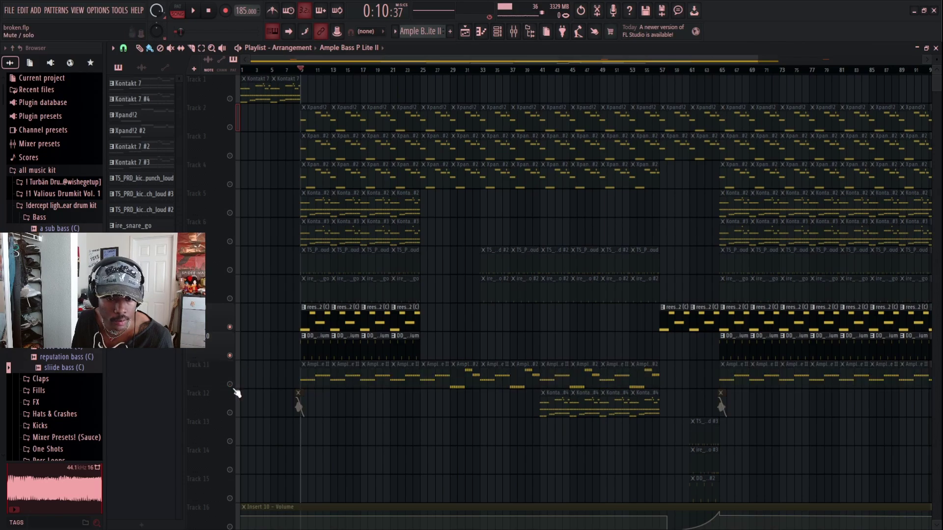
left_click(230, 355)
left_click(229, 327)
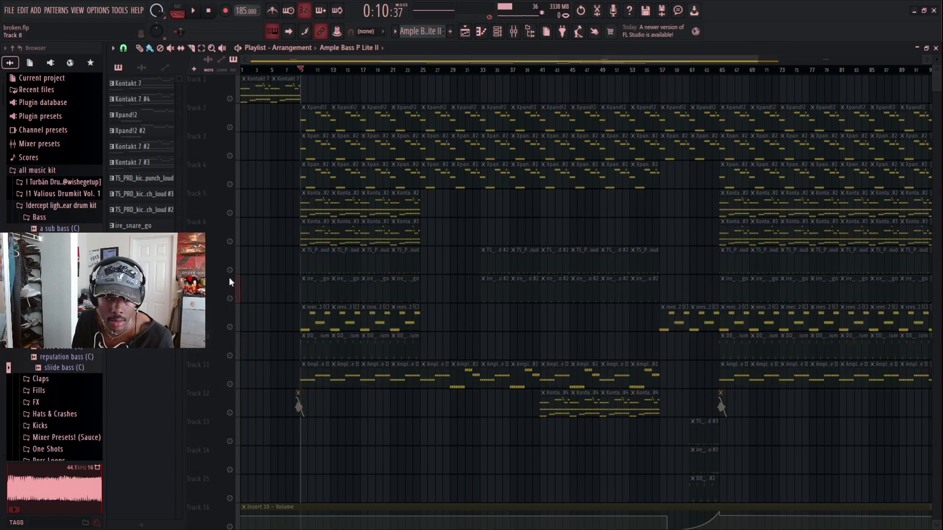
Step: Unmute Tracks 8, 7 and 10 and play the drum layers together from bar 9
left_click(230, 299)
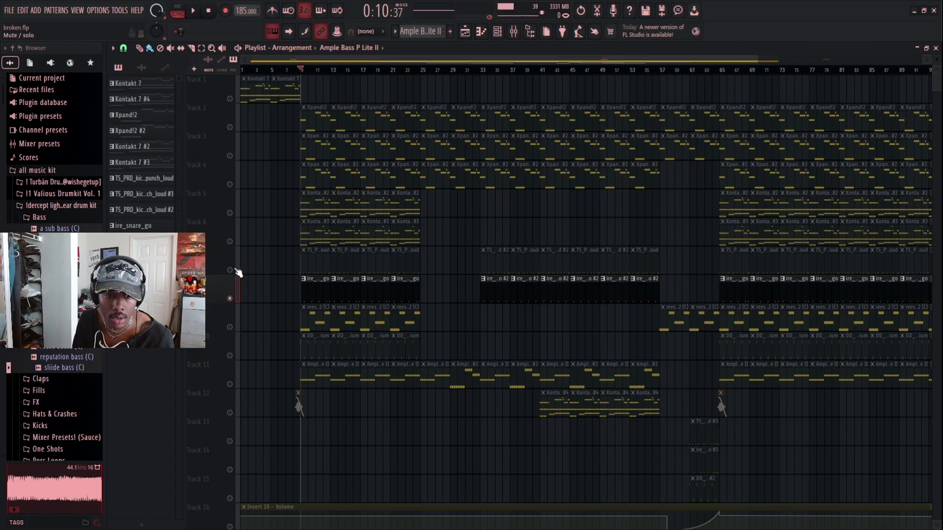
left_click(230, 270)
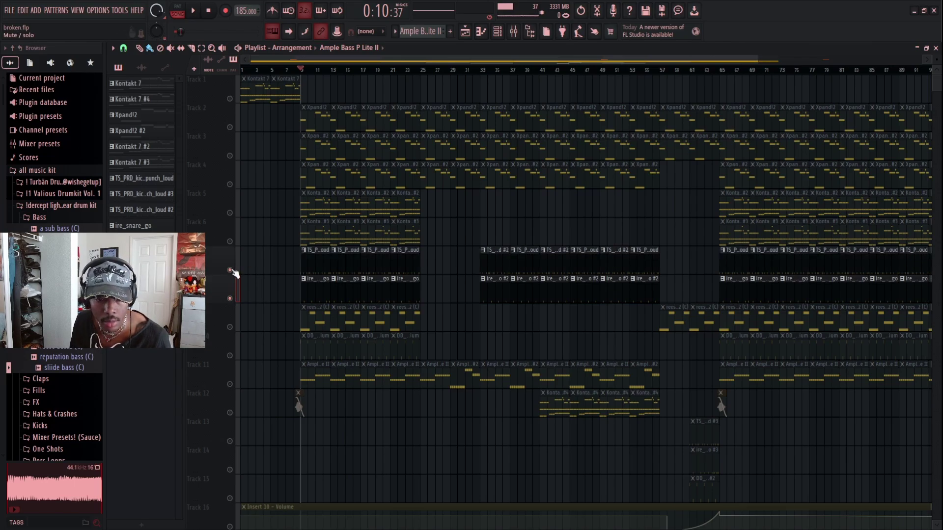
left_click(229, 356)
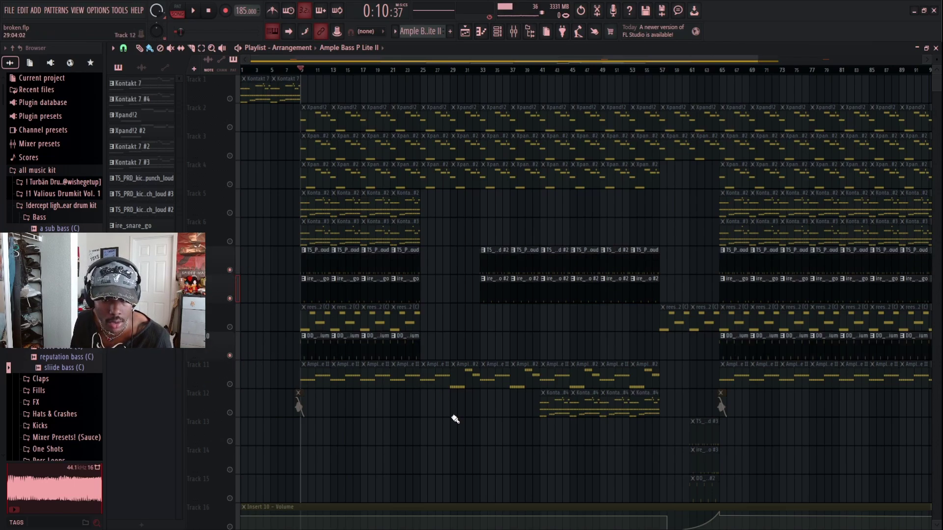
key("space")
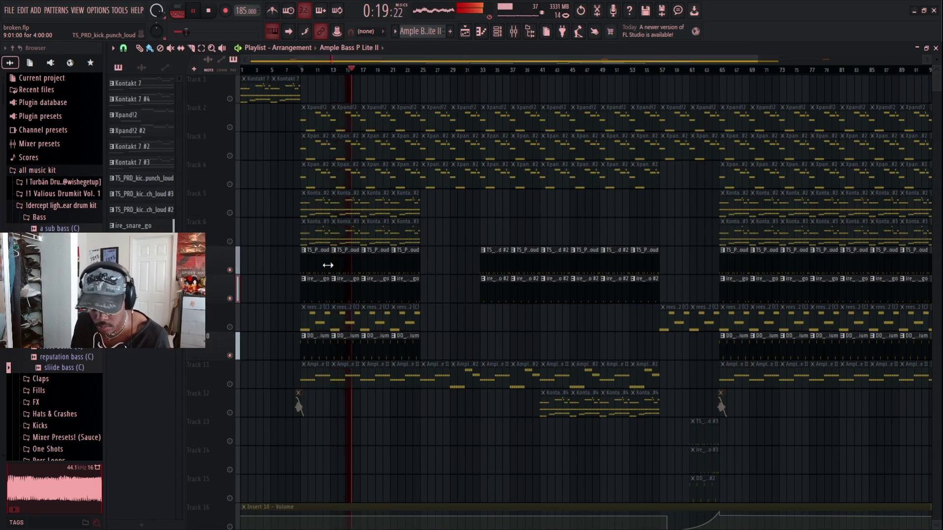
key("space")
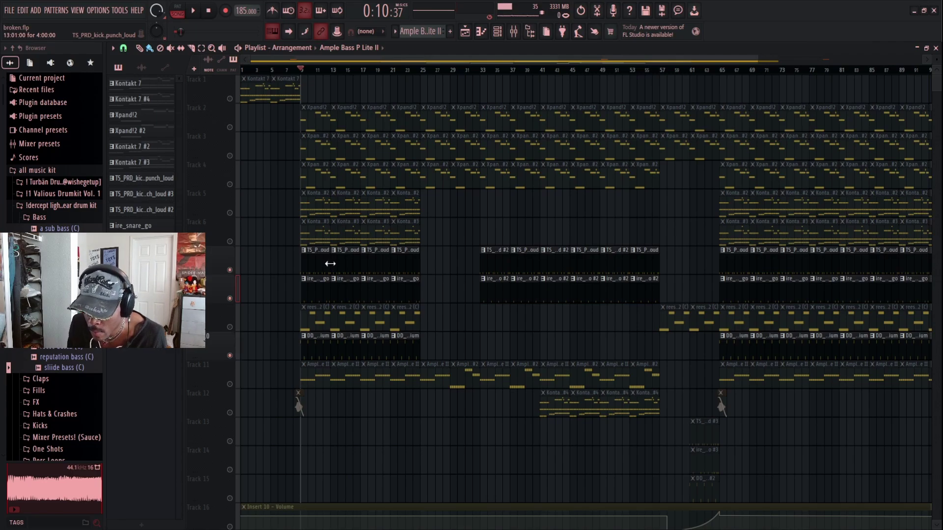
Step: Unmute every playlist track and play the full arrangement from bar 9
left_click(235, 326)
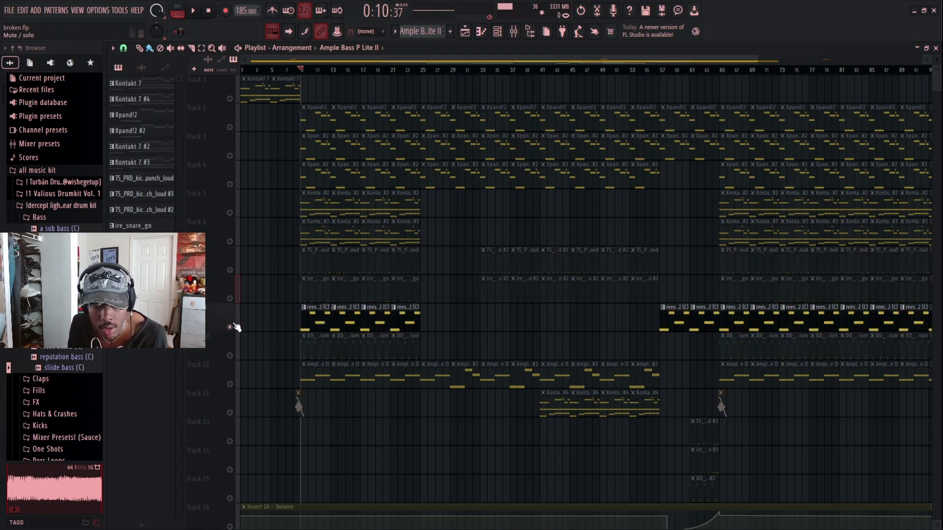
key("space")
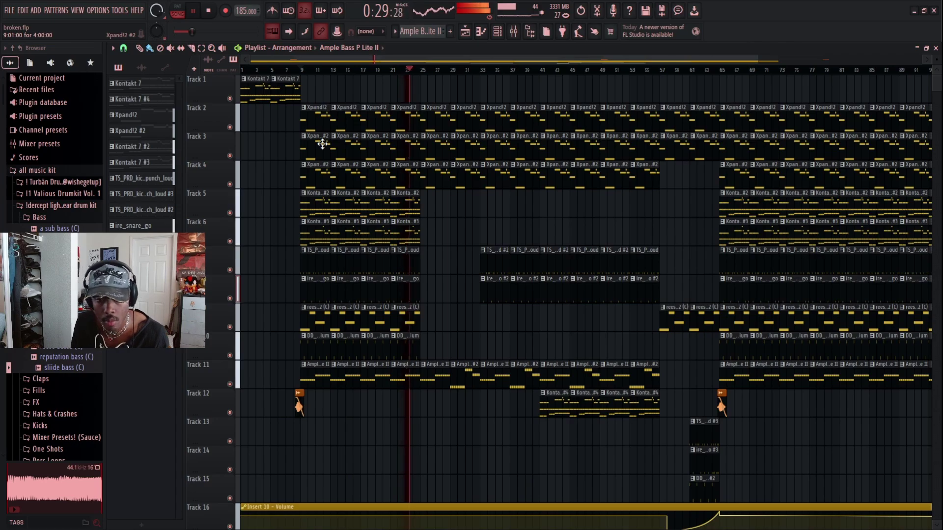
key("space")
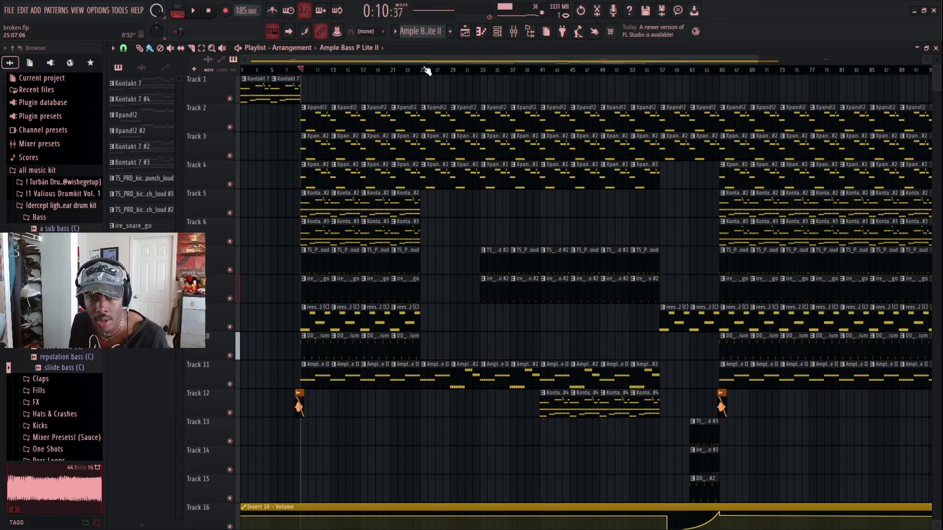
Step: Move the playback position to bar 25 and play the full arrangement from there
left_click(425, 71)
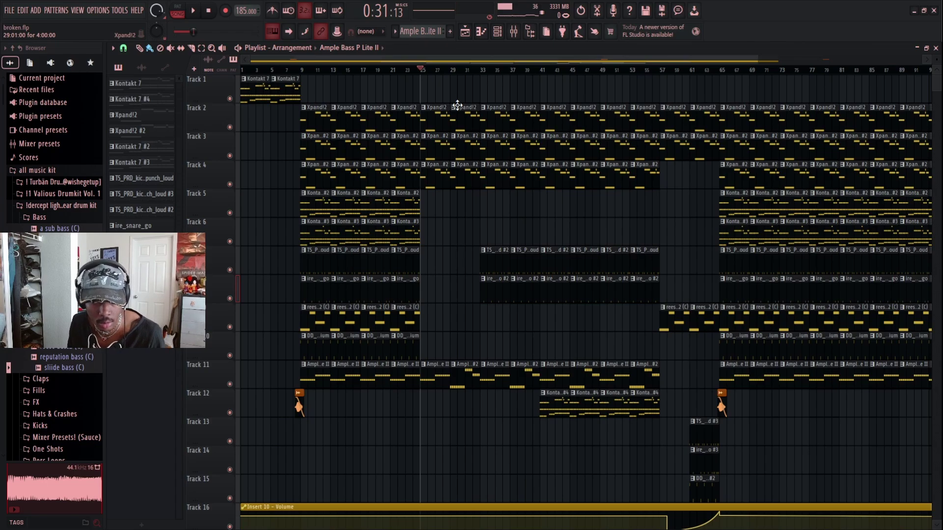
key("space")
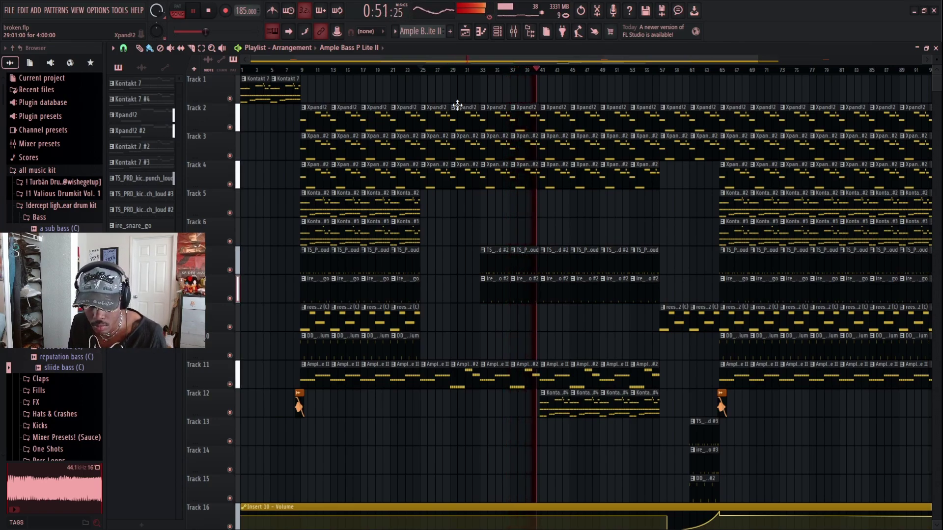
key("space")
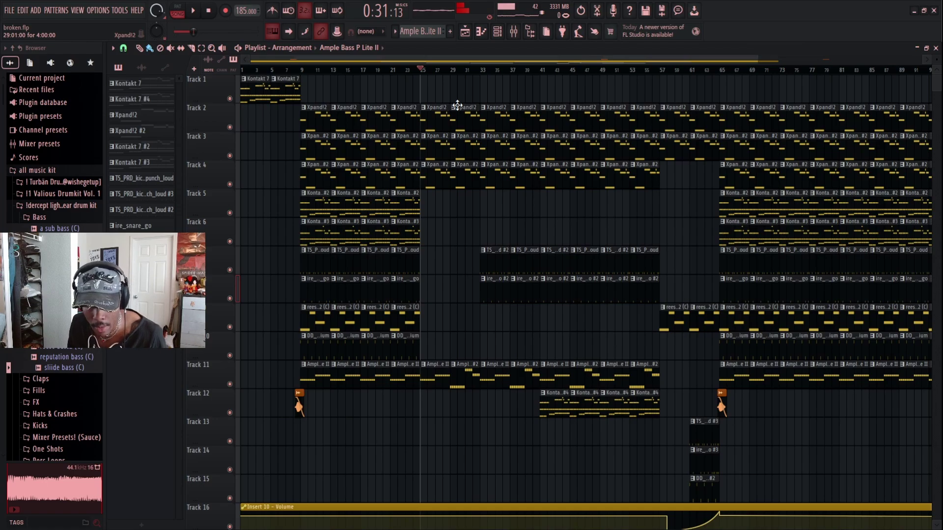